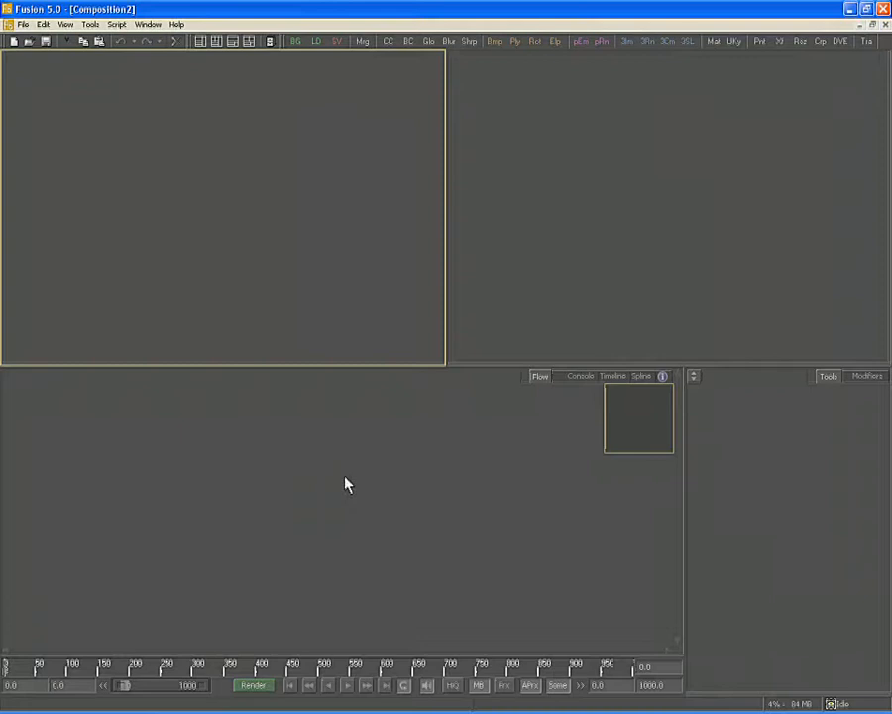
- Add a Background tool to the flow and set its colour to bright red (R 1.0, G 0.13842, B 0.10222)
left_click(274, 521)
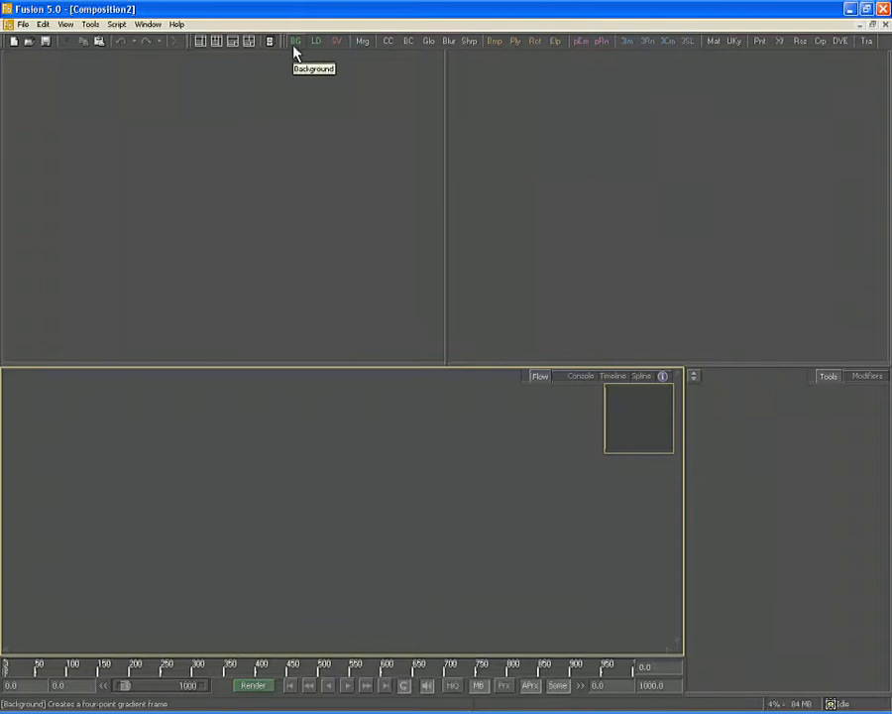
left_click_drag(295, 48, 171, 492)
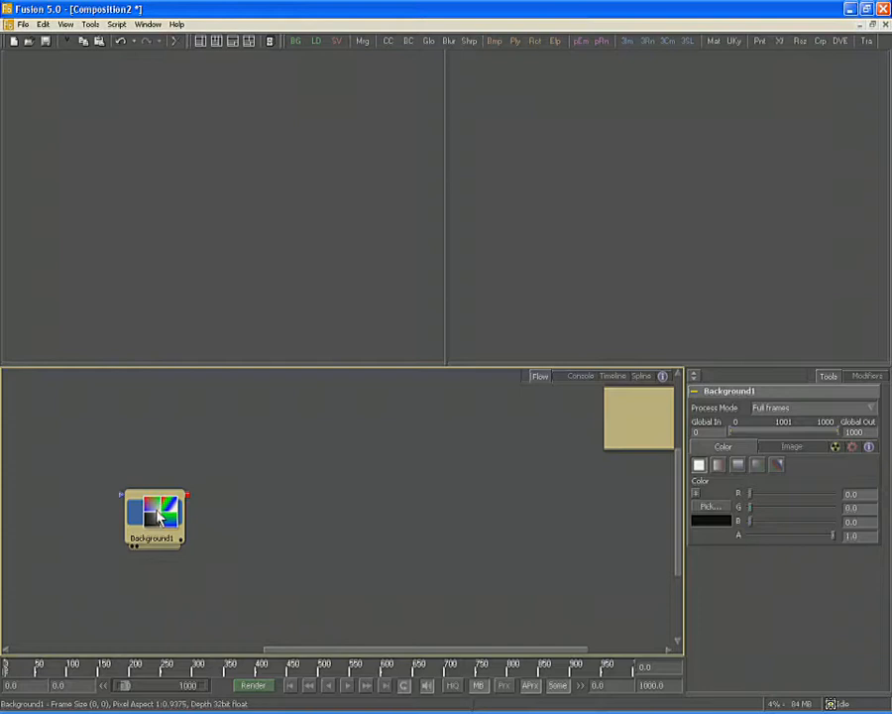
left_click(696, 495)
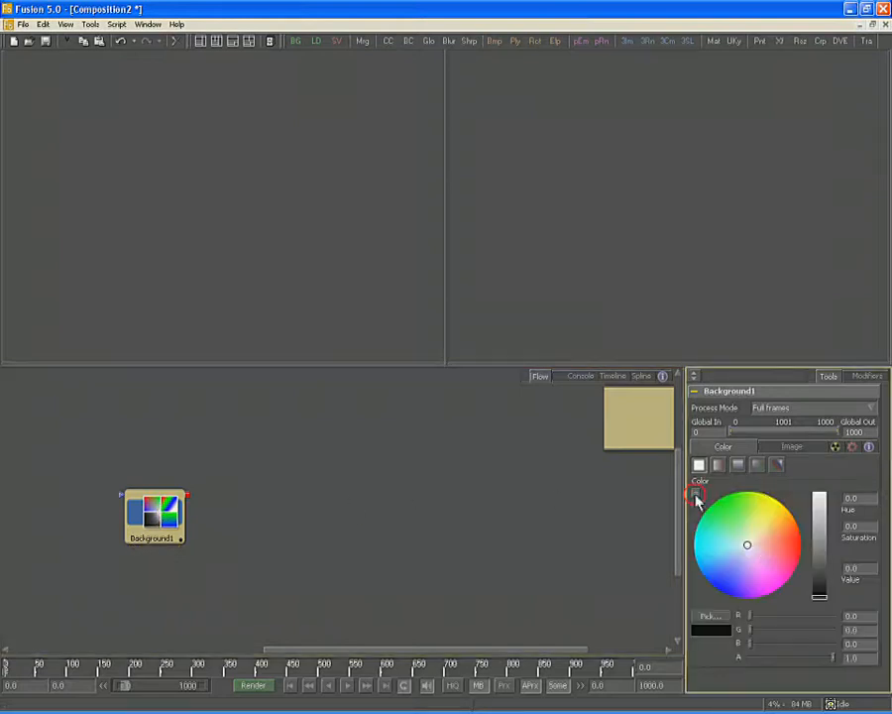
left_click(765, 543)
mouse_move(765, 542)
left_mouse_down()
mouse_move(797, 542)
mouse_move(820, 492)
left_mouse_up()
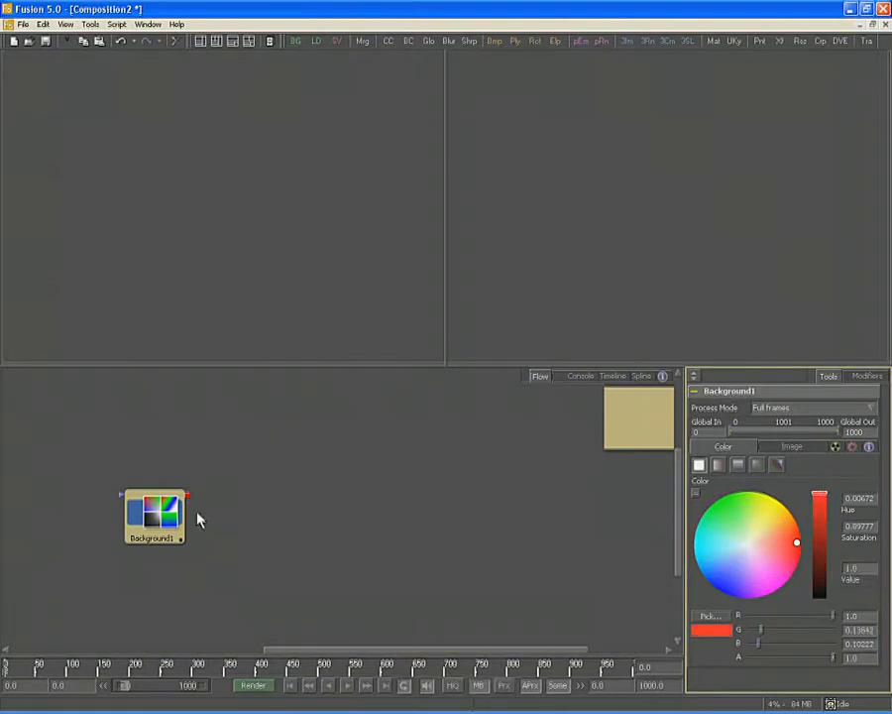
- Display Background1 in the first viewer and scale the image to fit
left_click(139, 527)
key("1")
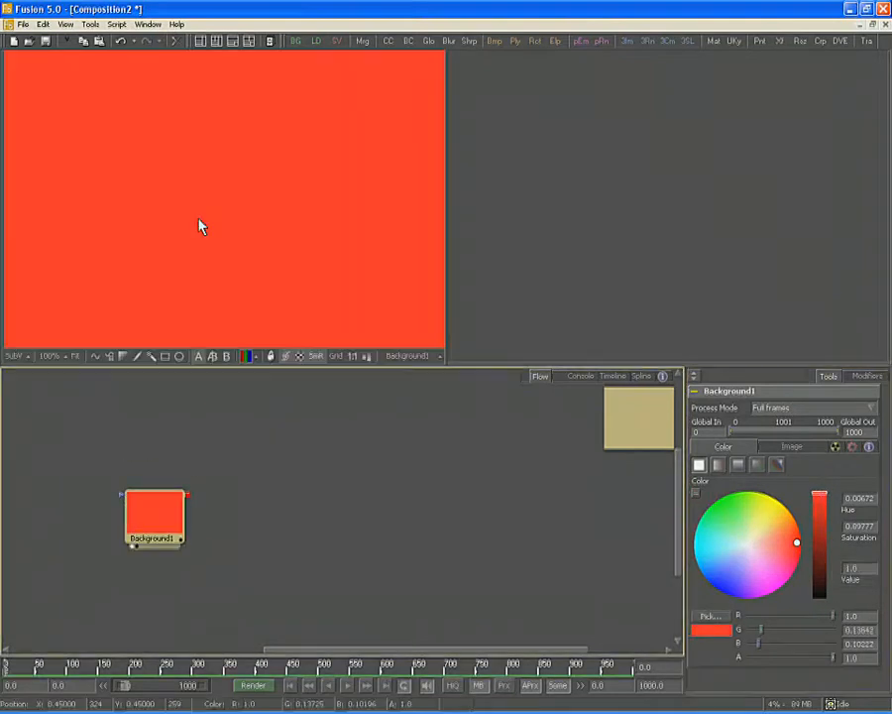
left_click(200, 227)
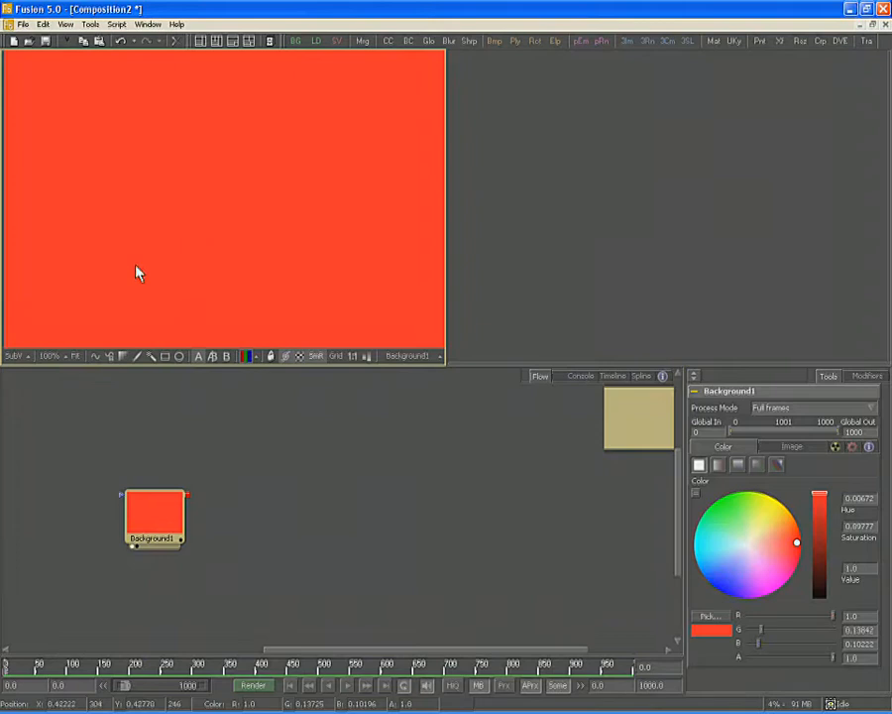
left_click(61, 357)
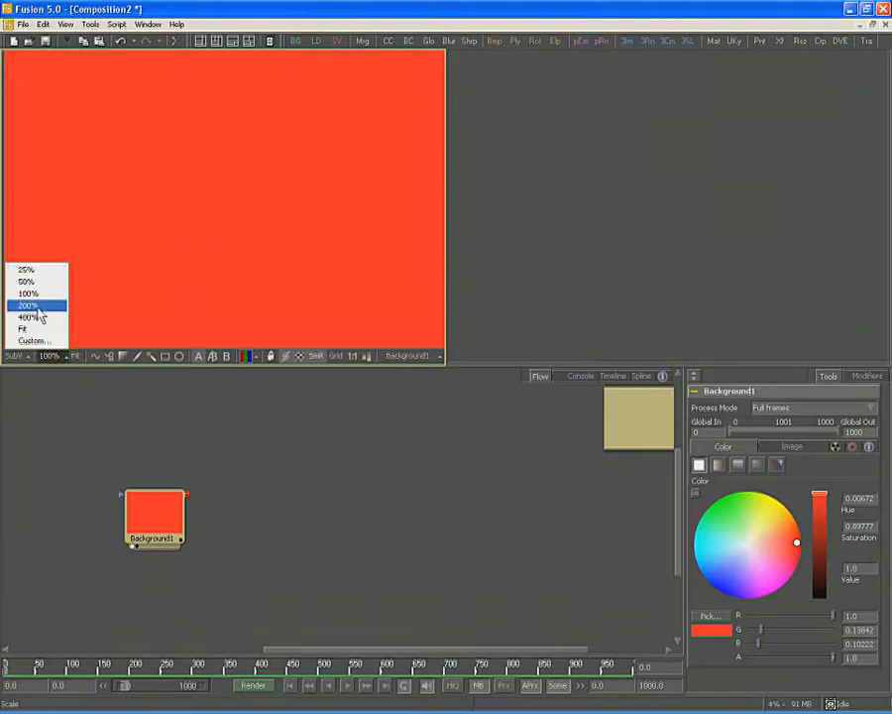
left_click(34, 329)
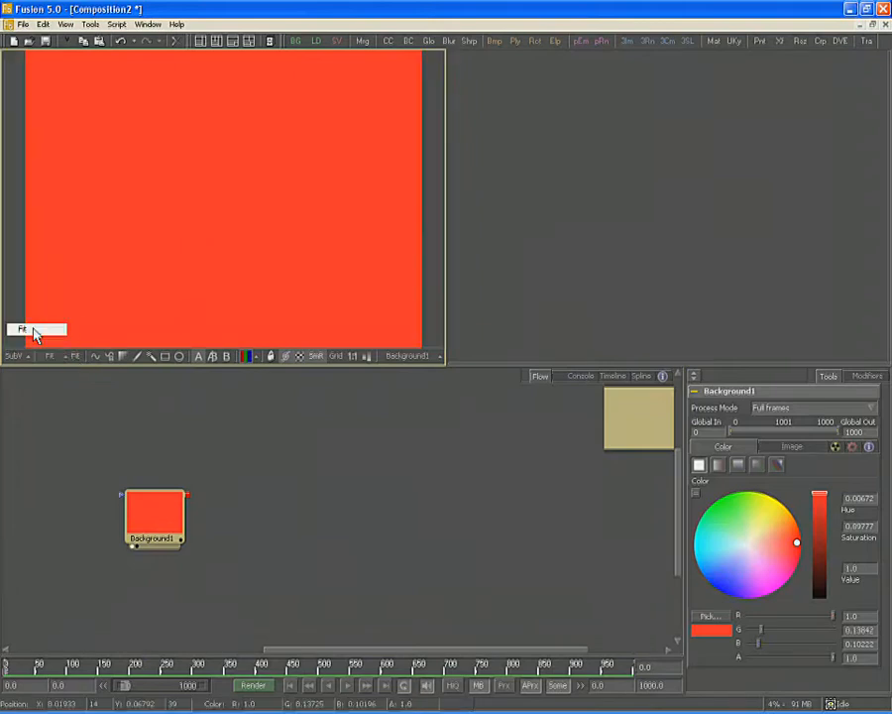
- Detach the list of Mask tools as a floating palette
left_click(264, 483)
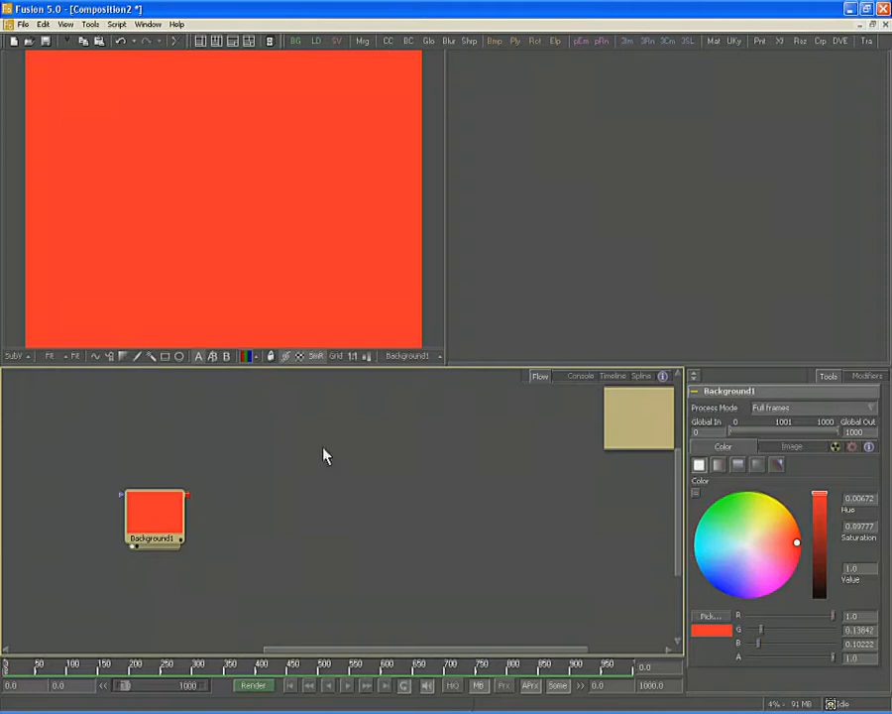
left_click(89, 24)
mouse_move(107, 175)
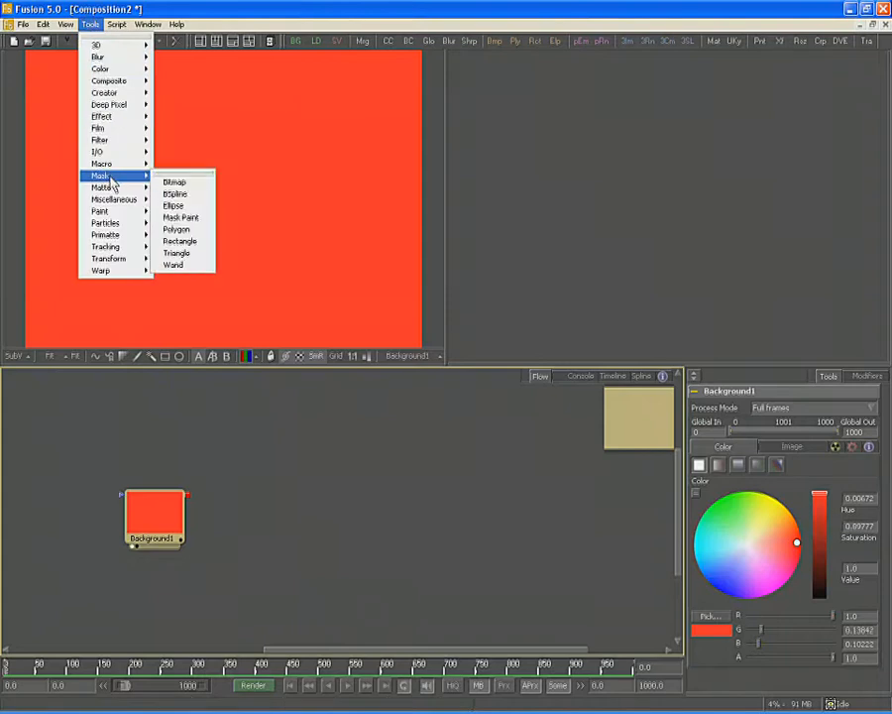
left_click(200, 175)
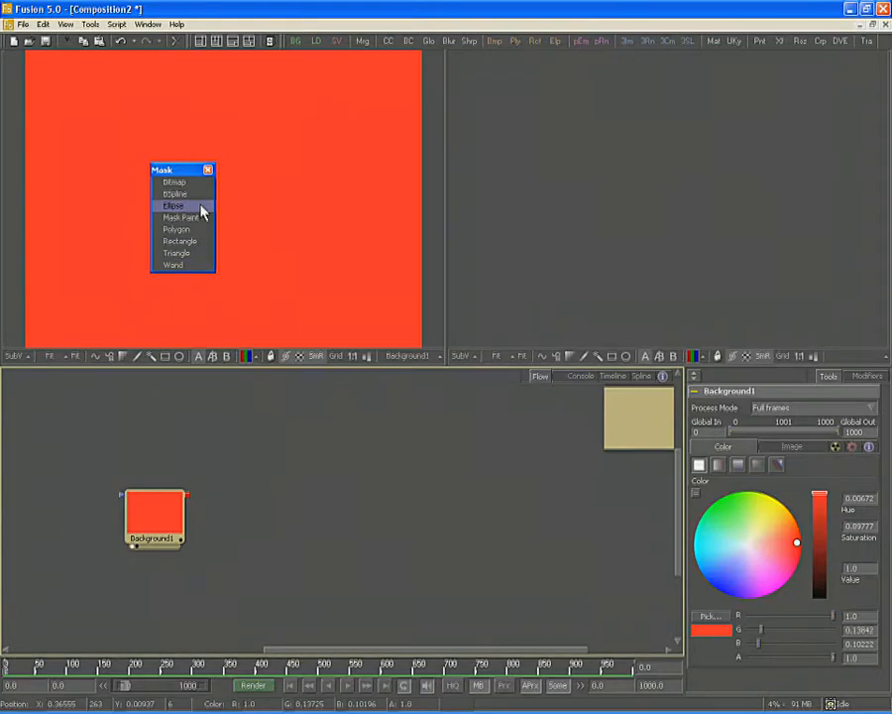
- Add an Ellipse mask to Background1, place it well above that tile in the flow, and display it in the second viewer
left_click(201, 211)
left_click_drag(183, 170, 57, 474)
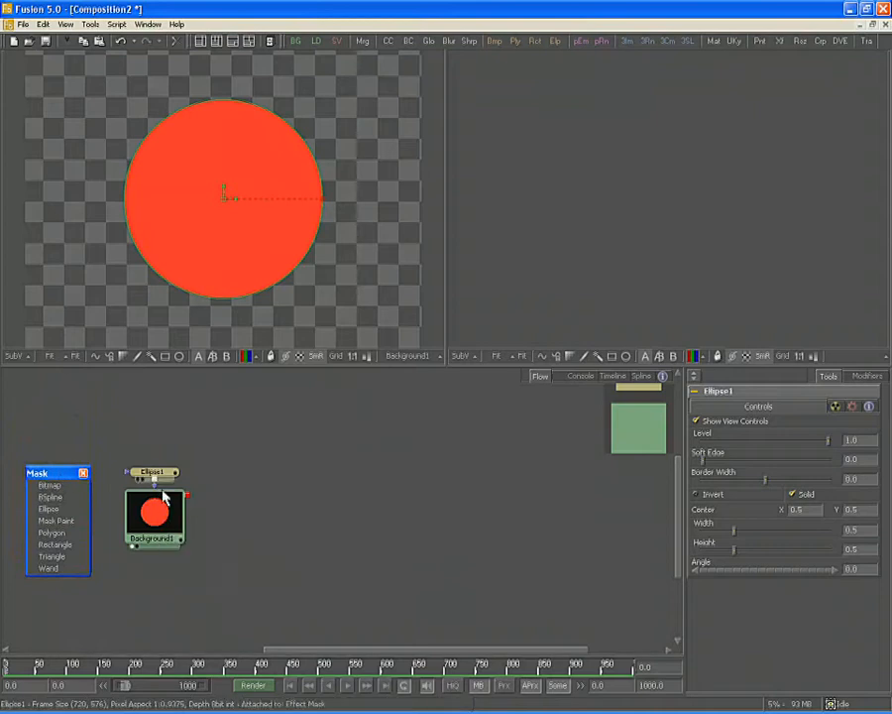
left_click_drag(157, 478, 158, 413)
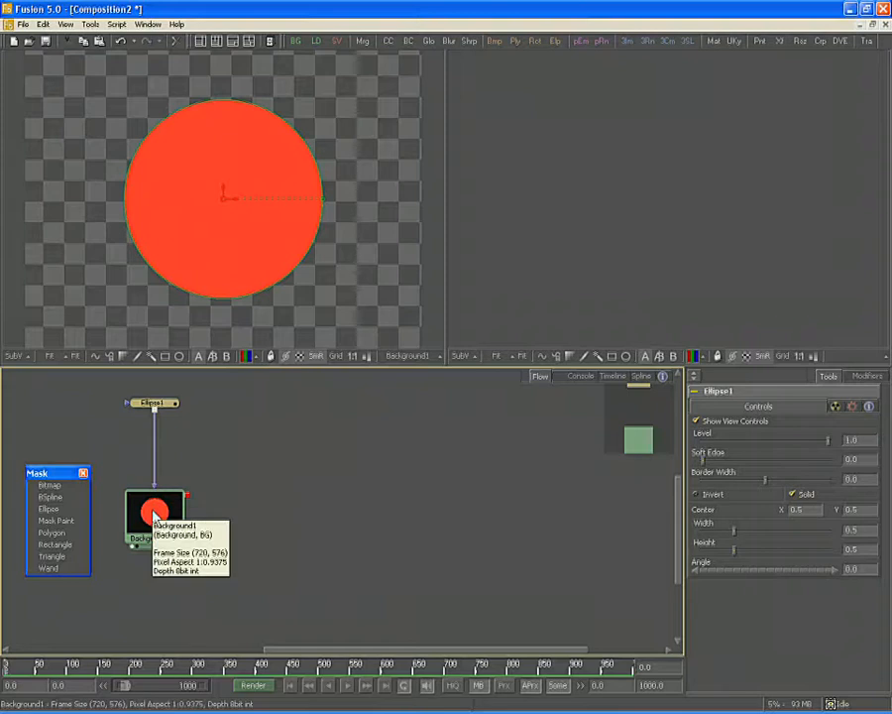
left_click_drag(157, 404, 613, 226)
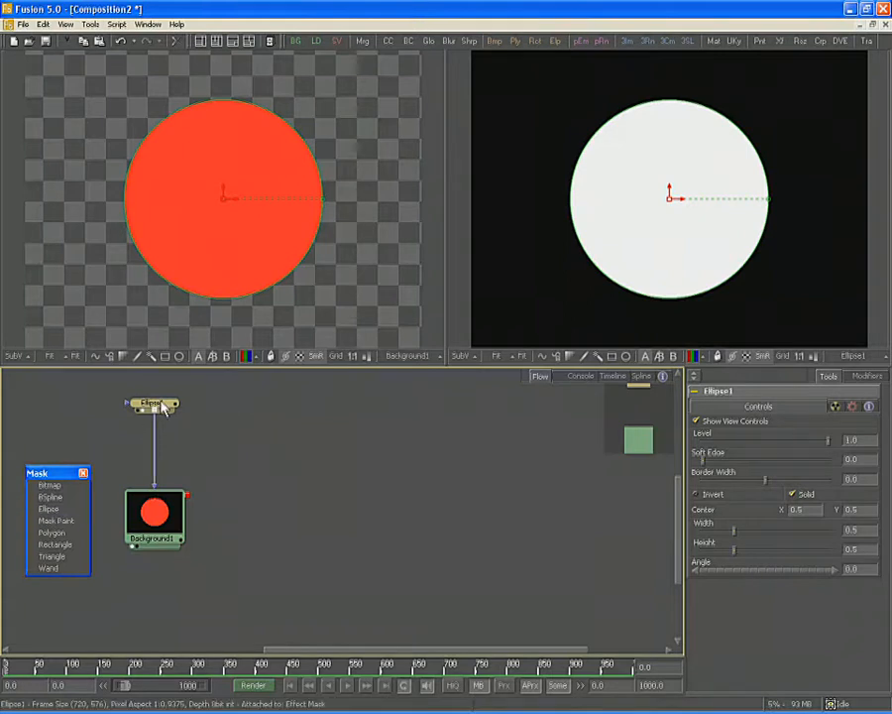
- Add a Rectangle mask between Ellipse1 and Background1, place it lower in the flow, and display it in the second viewer
left_click(55, 544)
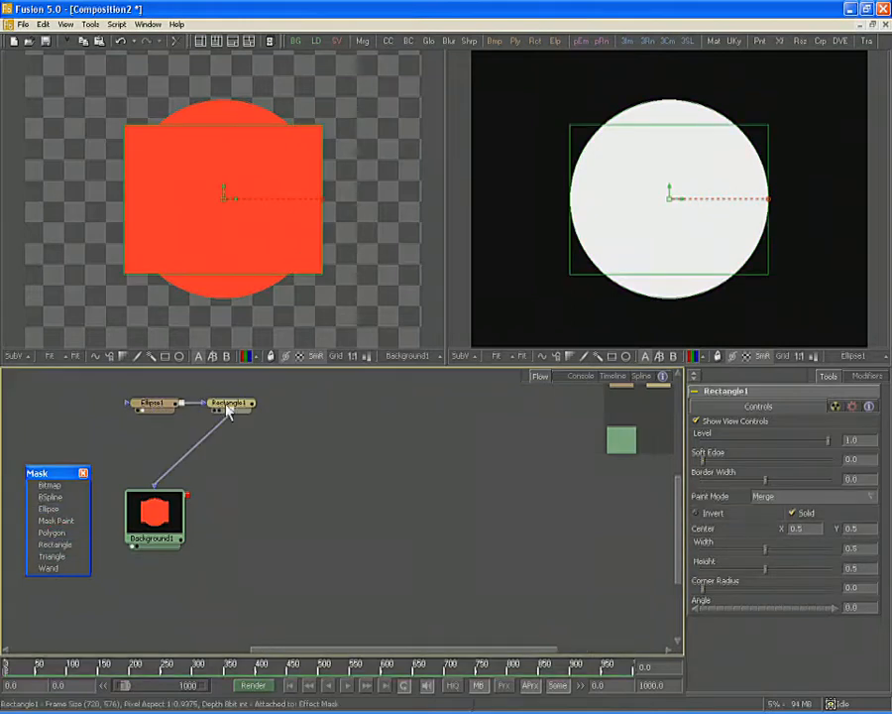
left_click_drag(224, 403, 228, 448)
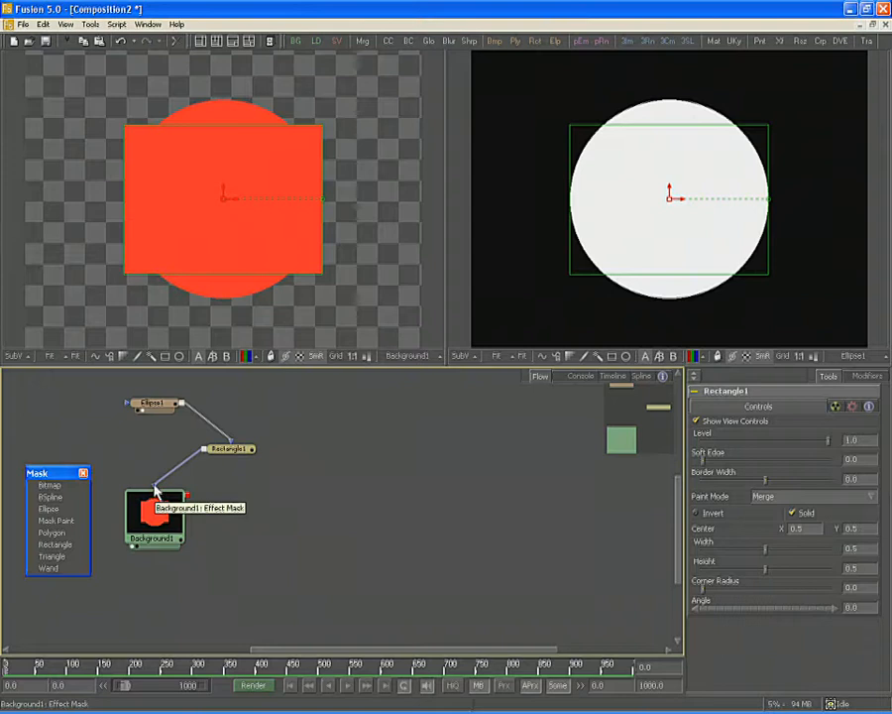
left_click_drag(232, 451, 712, 149)
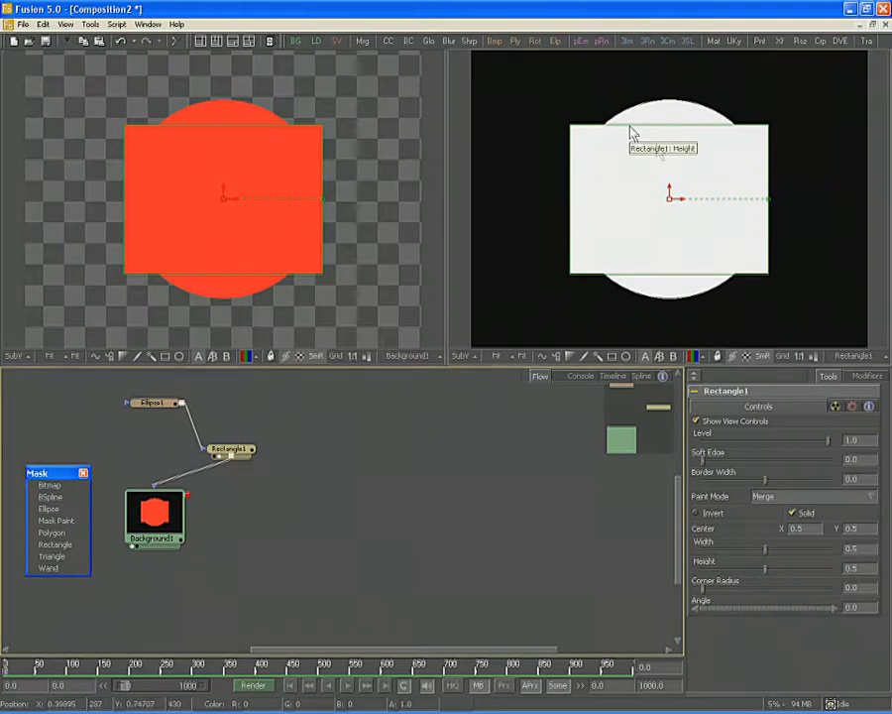
left_click(657, 147)
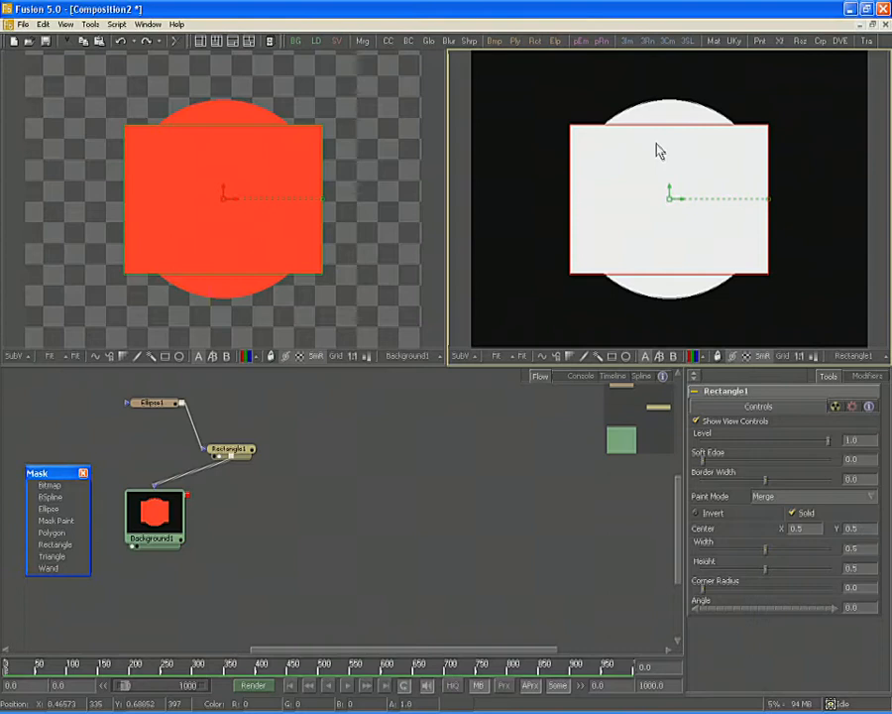
- Set Rectangle1's Paint Mode to Subtract and shrink the rectangle to about 0.30 wide and 0.32 high
left_click(782, 499)
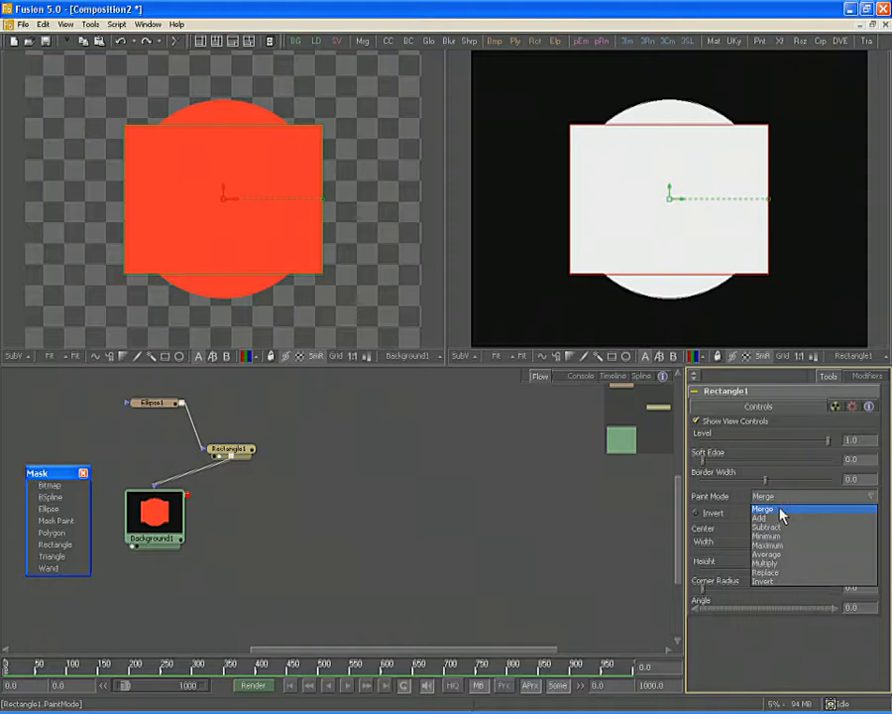
left_click(782, 532)
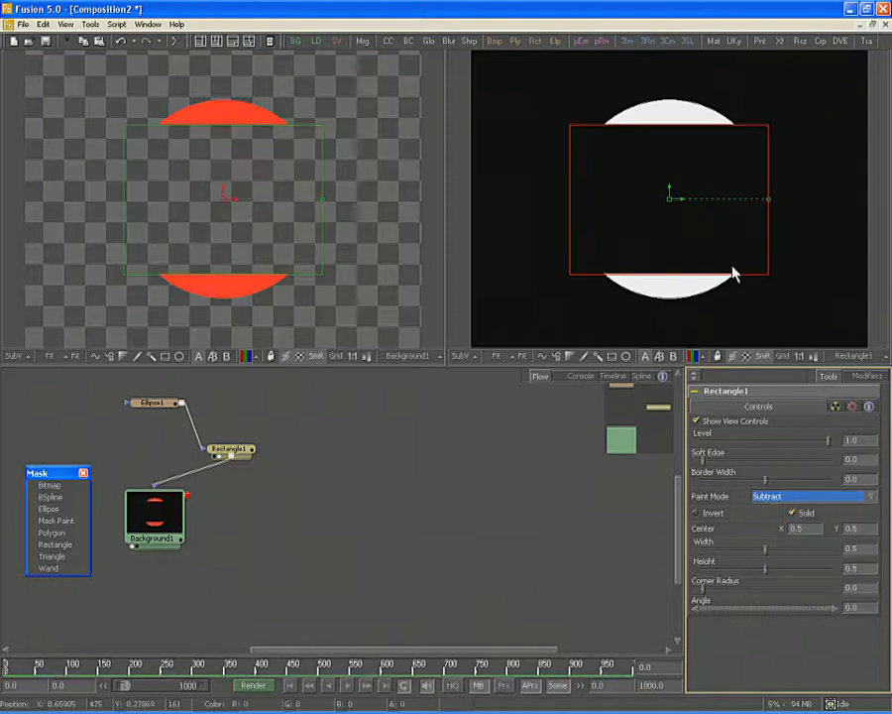
left_click_drag(766, 271, 731, 253)
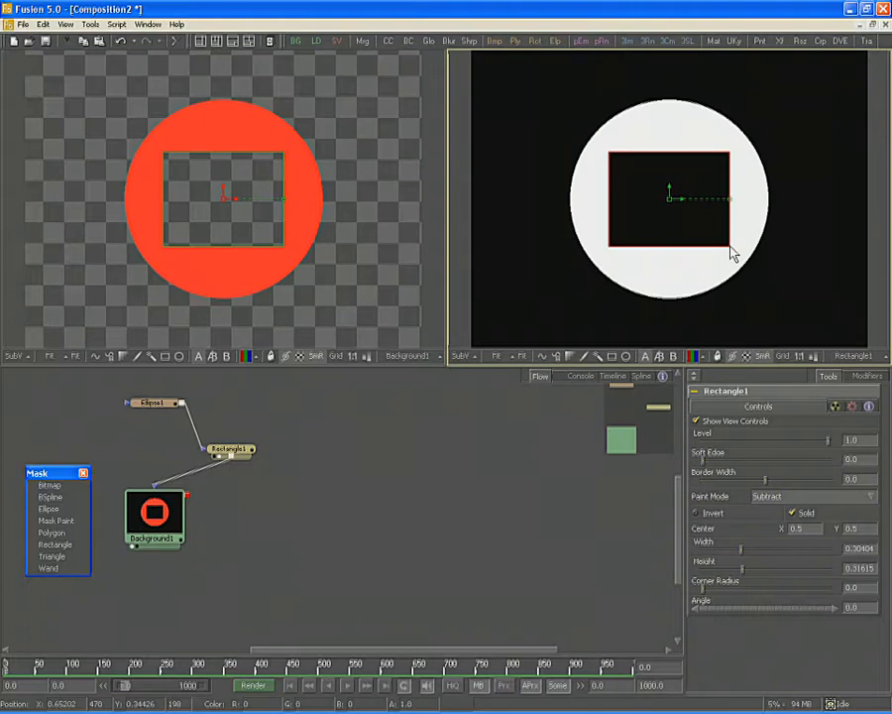
- Delete the Rectangle1 mask from the flow
right_click(231, 450)
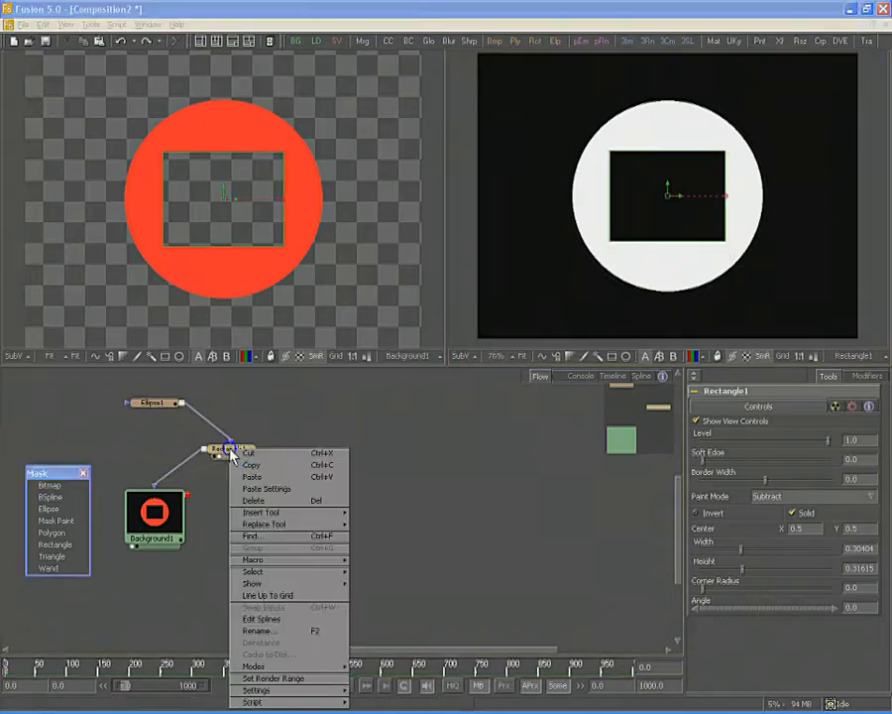
left_click(255, 501)
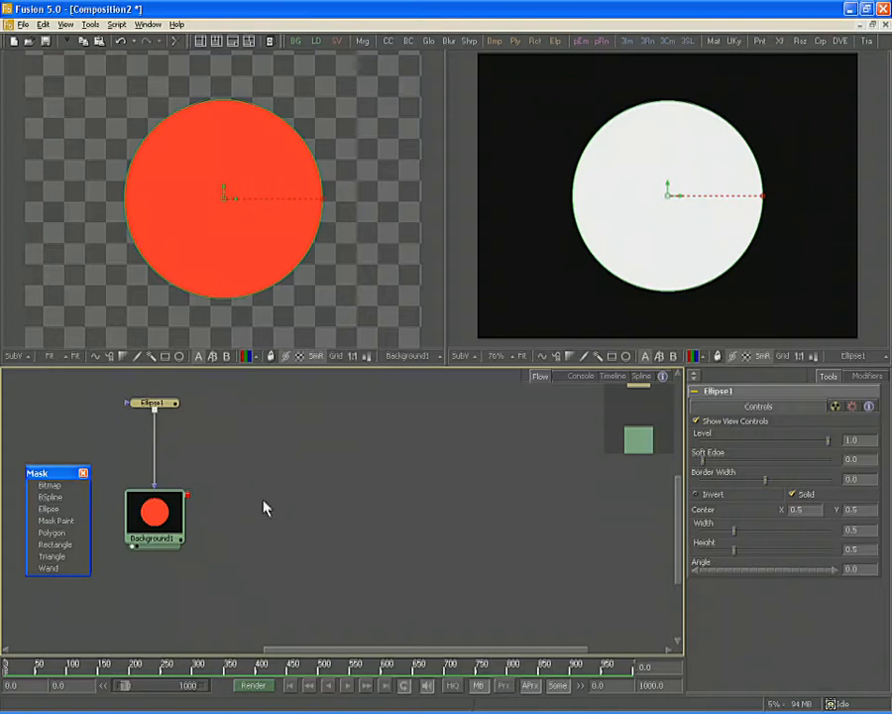
- Turn Show View Controls off and back on for the Ellipse1 mask
left_click(165, 409)
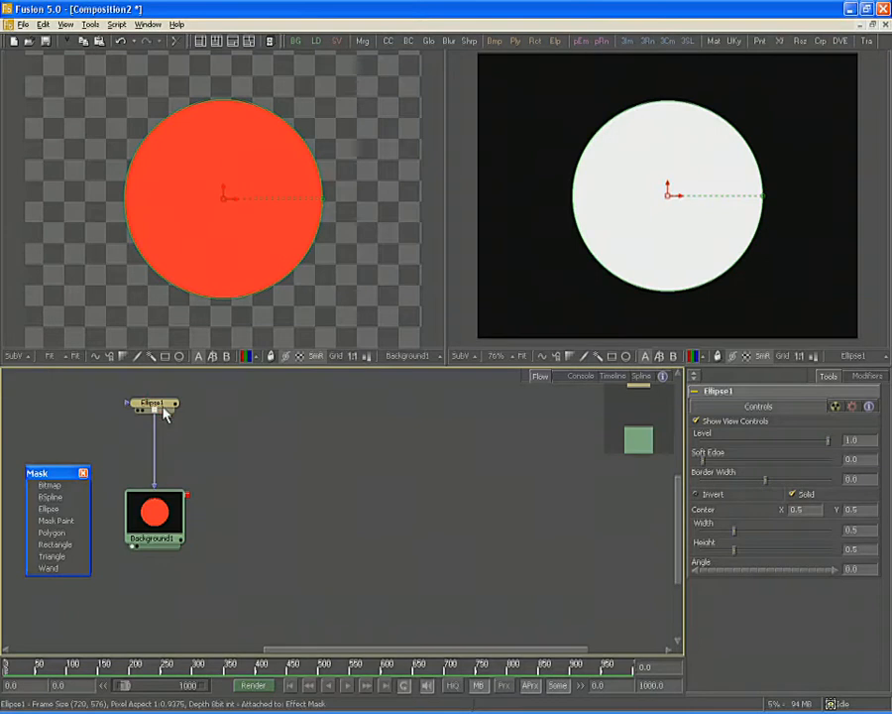
left_click(749, 424)
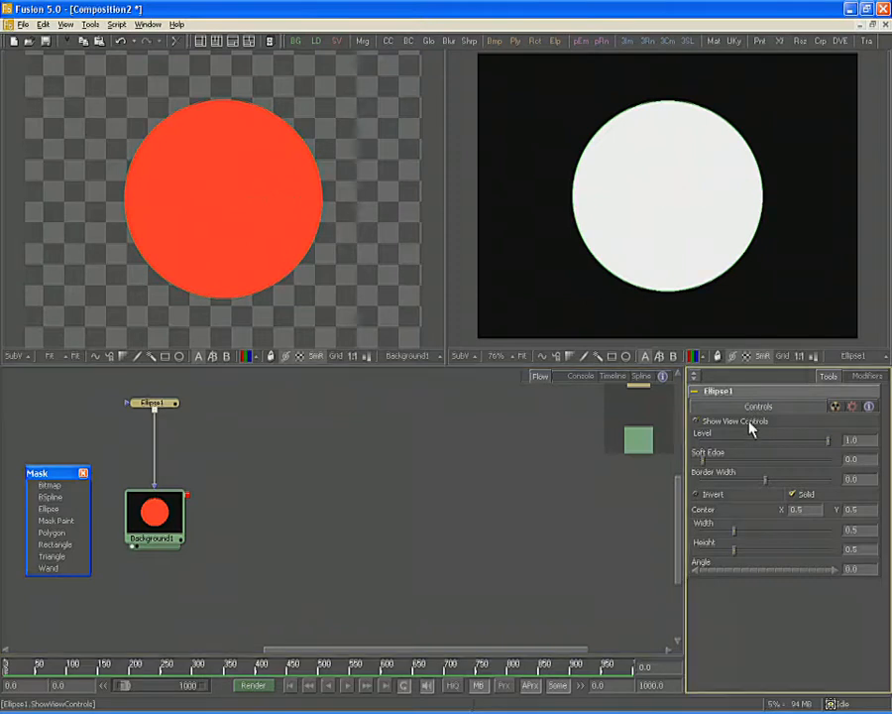
left_click(749, 424)
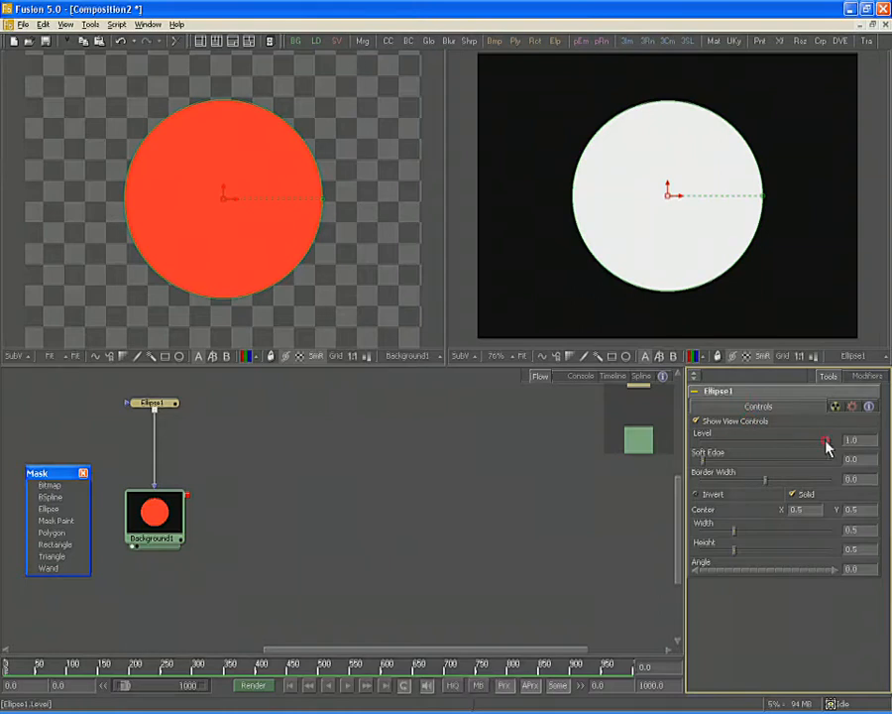
- Try a lower Level and a larger Soft Edge on Ellipse1, returning them to 1.0 and 0.0
left_click_drag(823, 442, 801, 447)
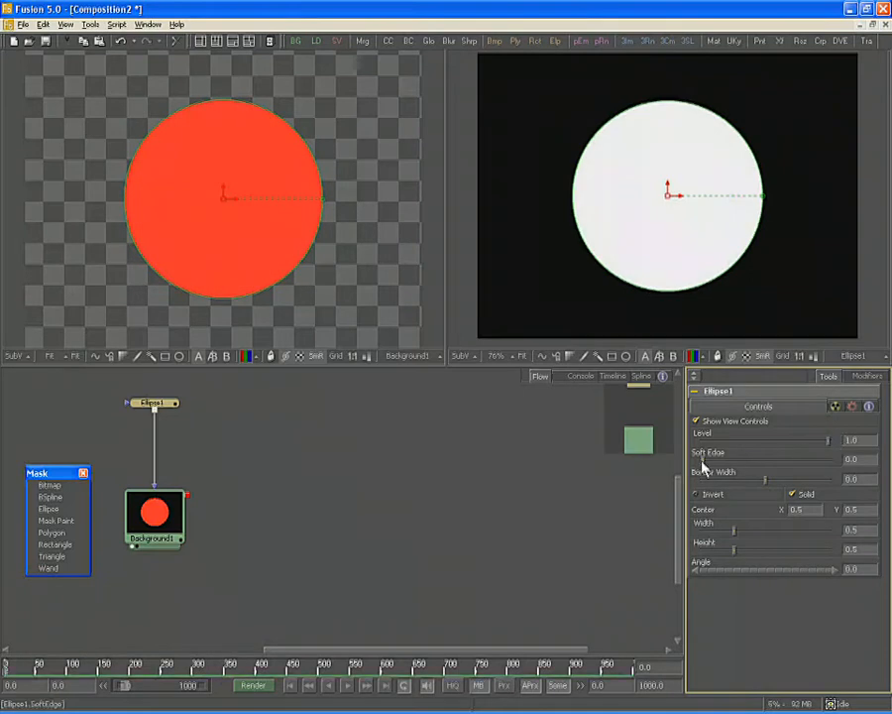
left_click_drag(703, 461, 681, 462)
left_click_drag(735, 463, 679, 462)
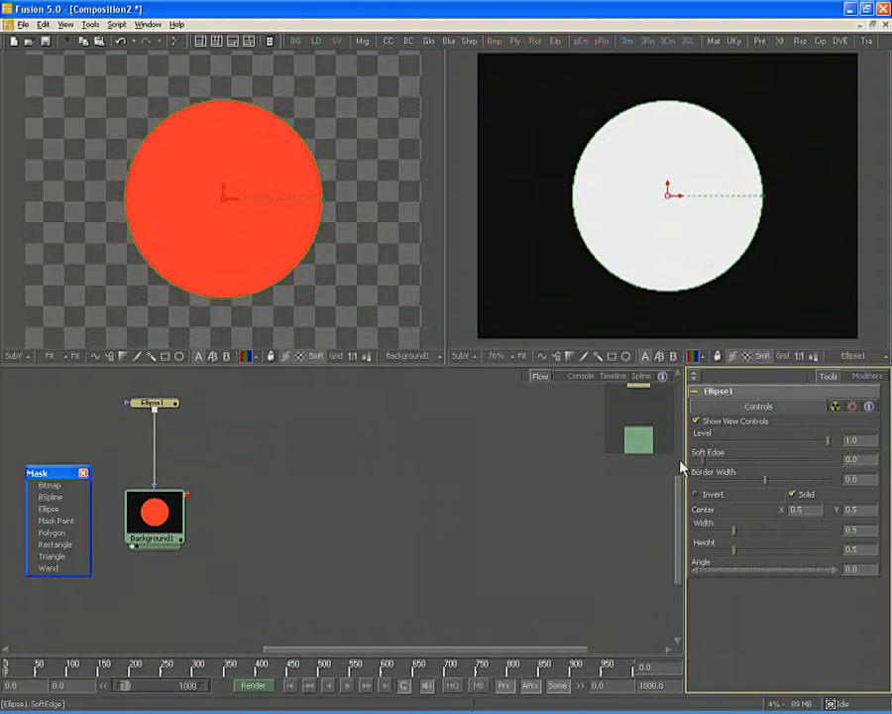
- Turn off Solid for Ellipse1, set its Border Width to about 0.014, and turn Solid back on
left_click(793, 496)
left_click_drag(709, 482, 773, 486)
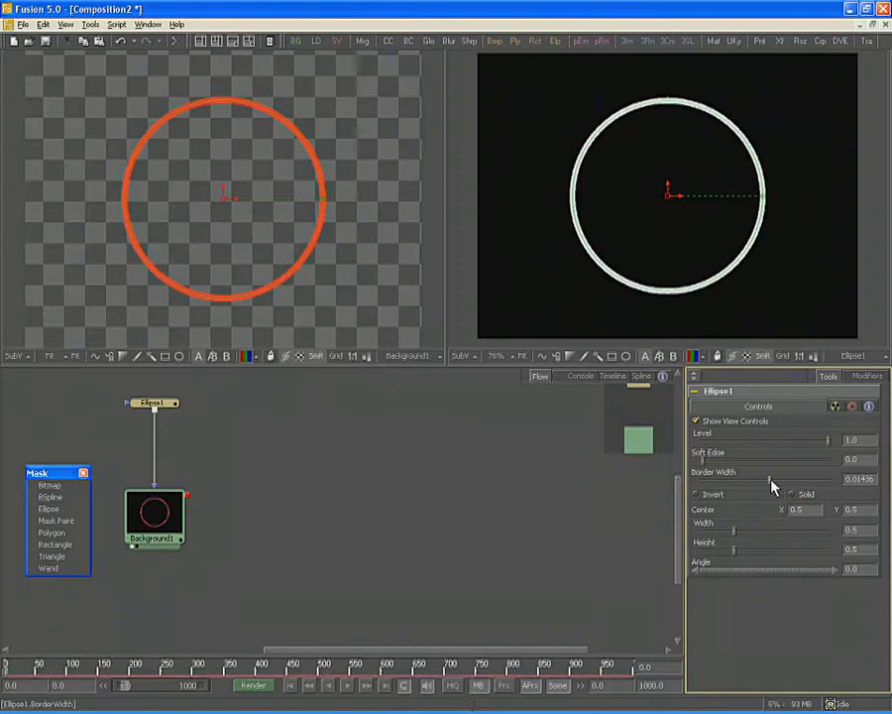
left_click(793, 494)
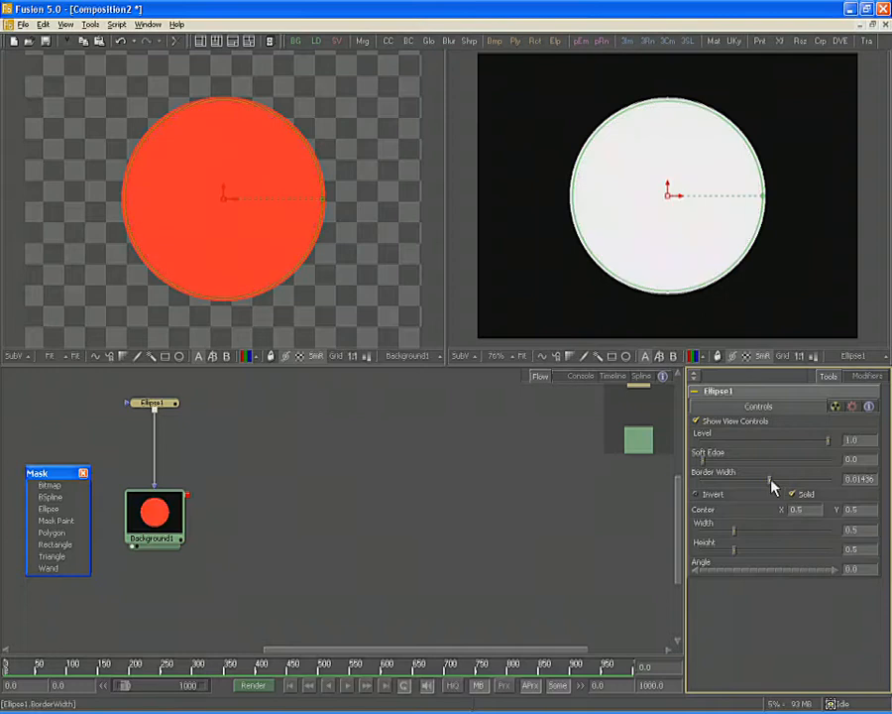
- Try a Border Width of about -0.032 on Ellipse1 and undo it, and switch Invert on and off again
mouse_move(773, 486)
left_mouse_down()
mouse_move(793, 480)
mouse_move(760, 485)
left_mouse_up()
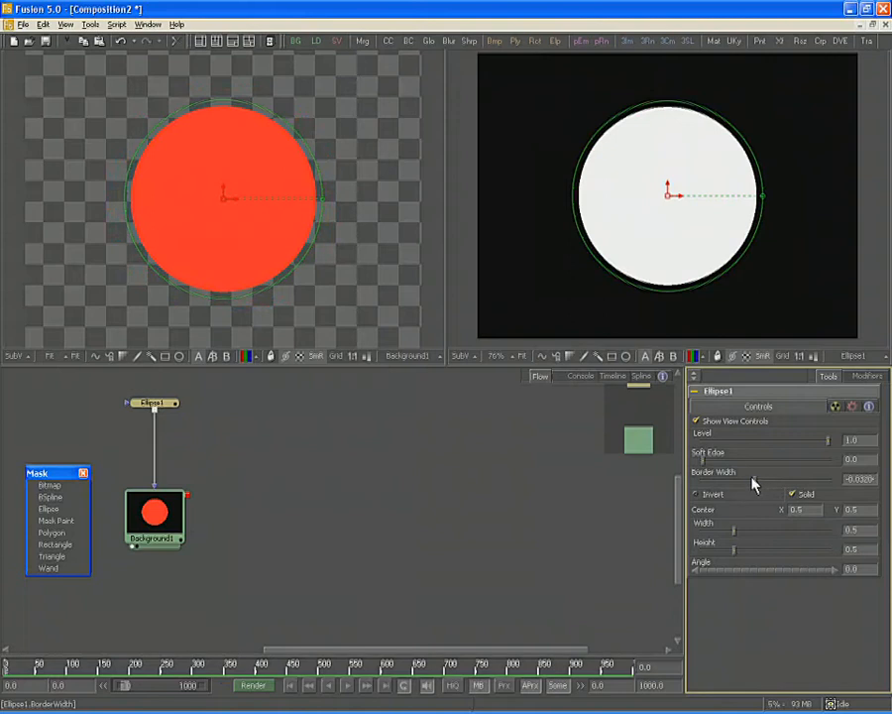
key("ctrl+z")
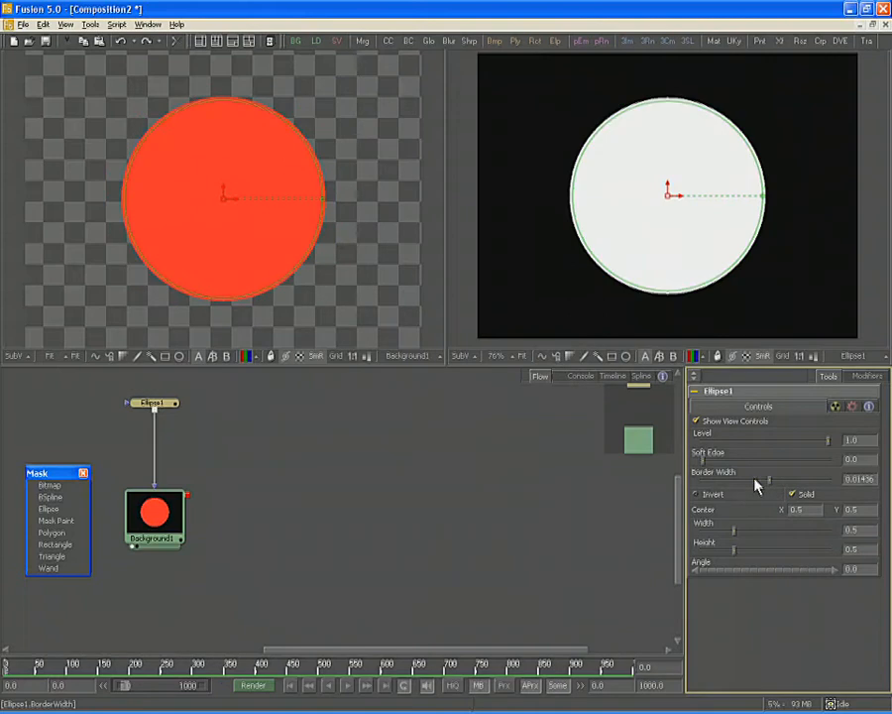
left_click(697, 493)
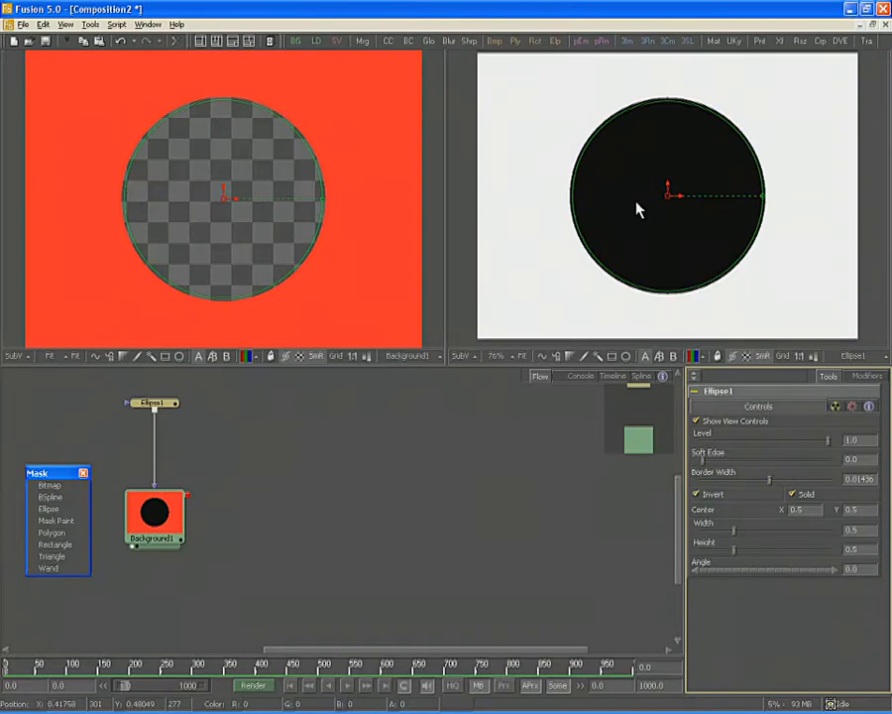
left_click(697, 493)
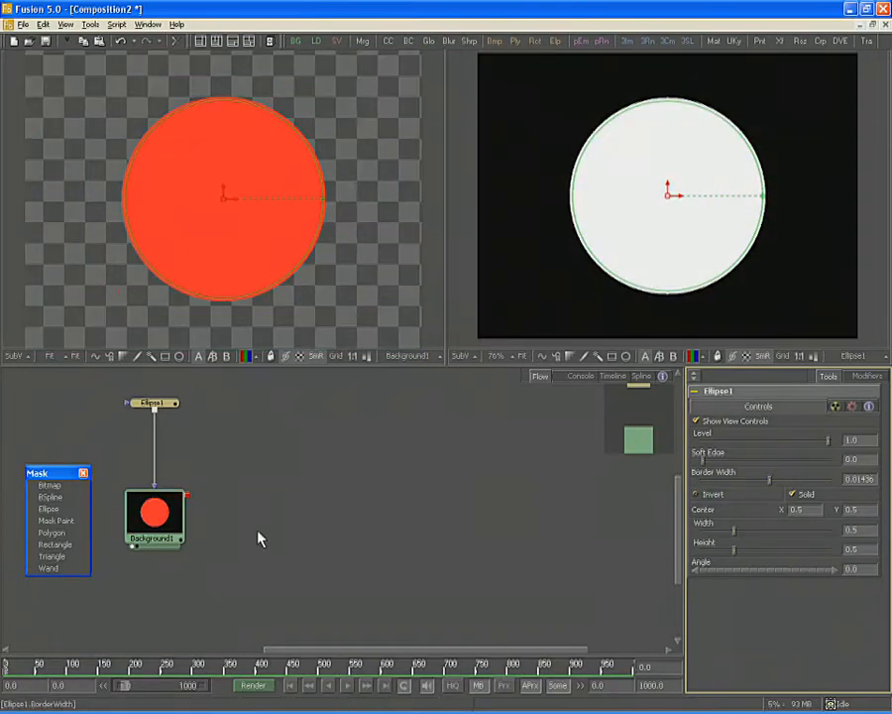
- Add a Text+ tool to the flow and enter FUSION as its styled text
right_click(273, 495)
mouse_move(299, 502)
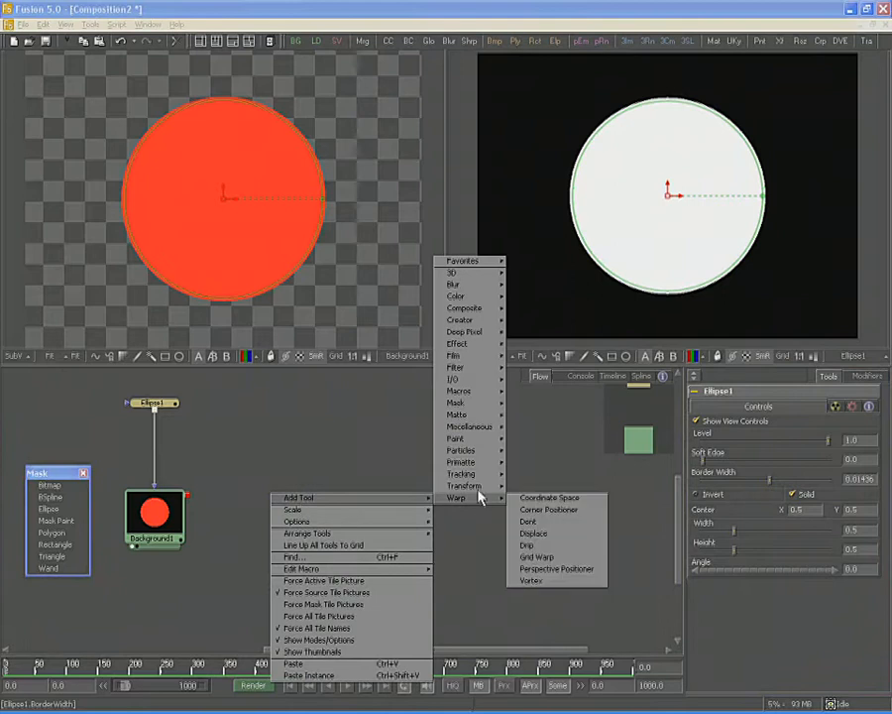
mouse_move(479, 319)
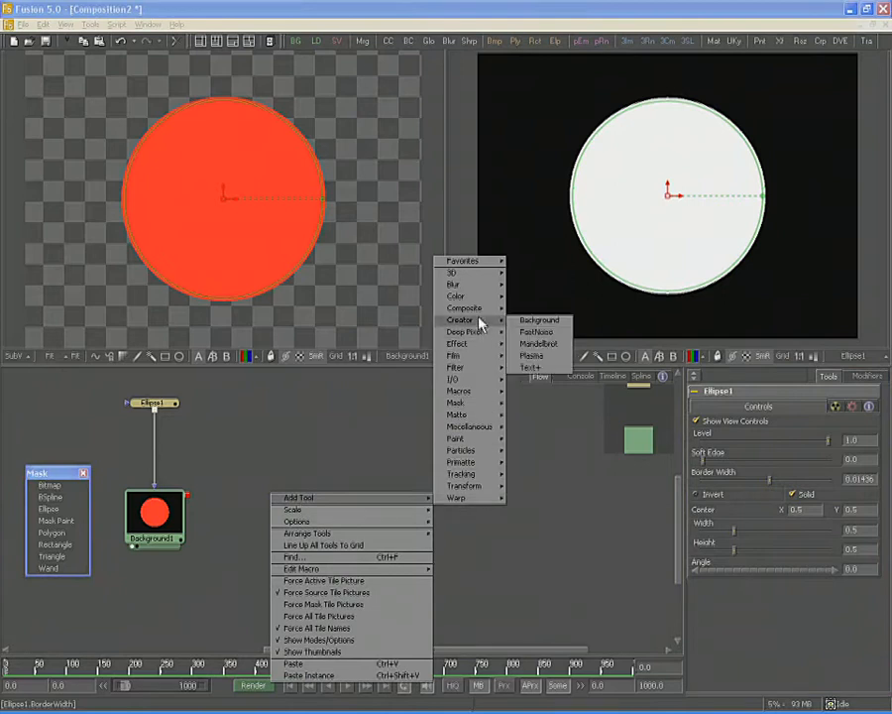
left_click(533, 368)
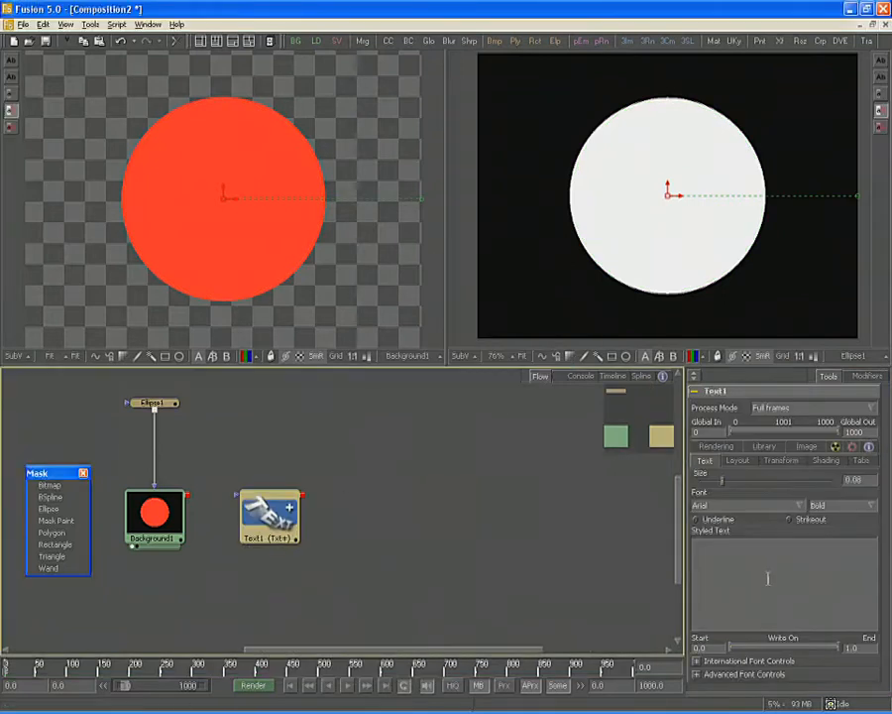
left_click(768, 578)
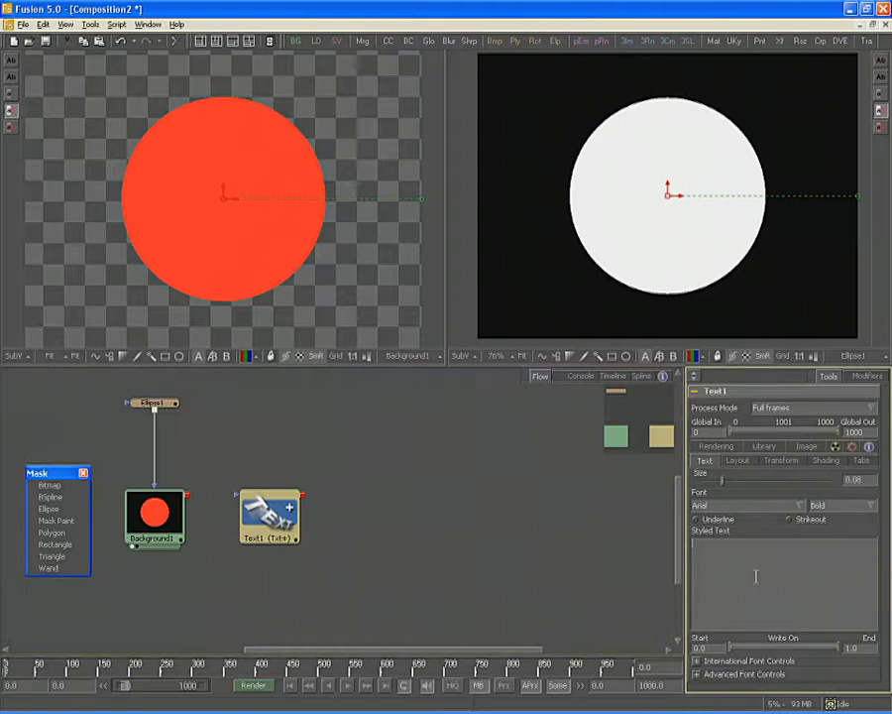
type("FUSION")
- Show Text1 in the first viewer and enlarge its Size to about 0.32
left_click(251, 343)
key("1")
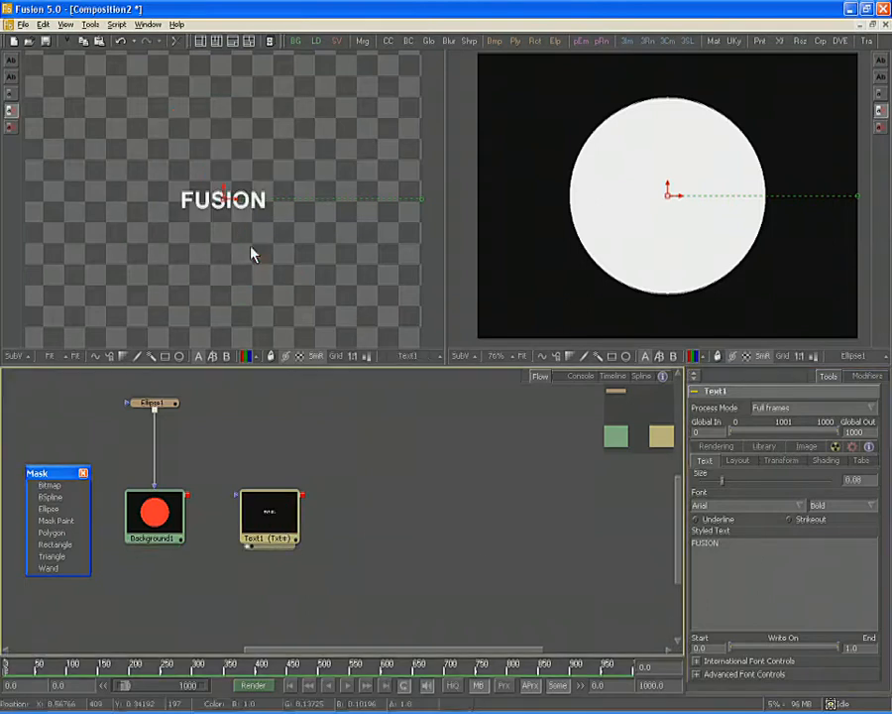
left_click_drag(723, 481, 786, 487)
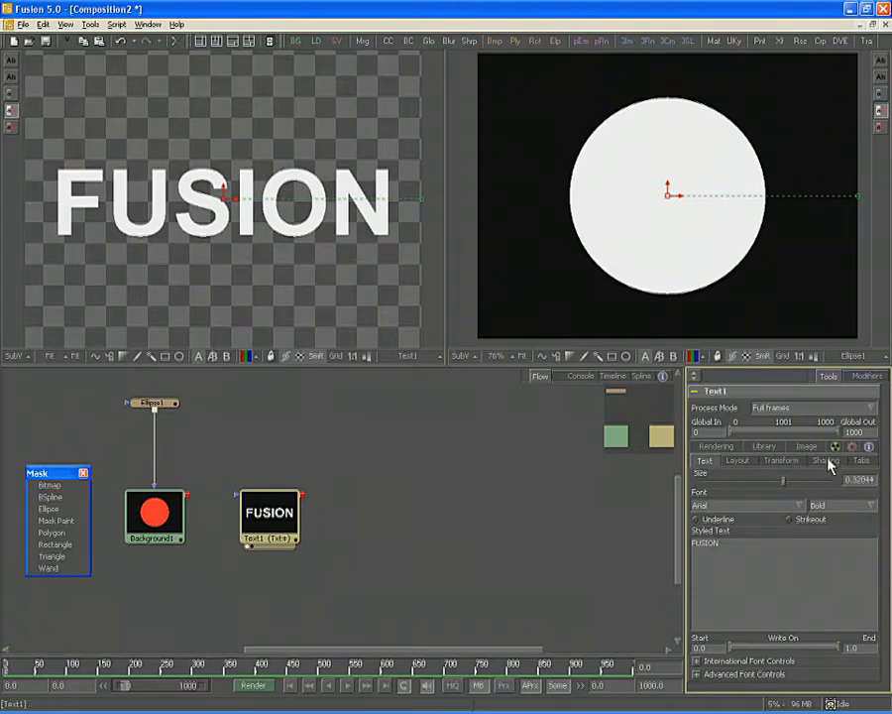
- Change the FUSION text's solid fill to yellow, with Hue about 0.158 and Saturation about 0.61
left_click(829, 462)
scroll(753, 555, "down", 2)
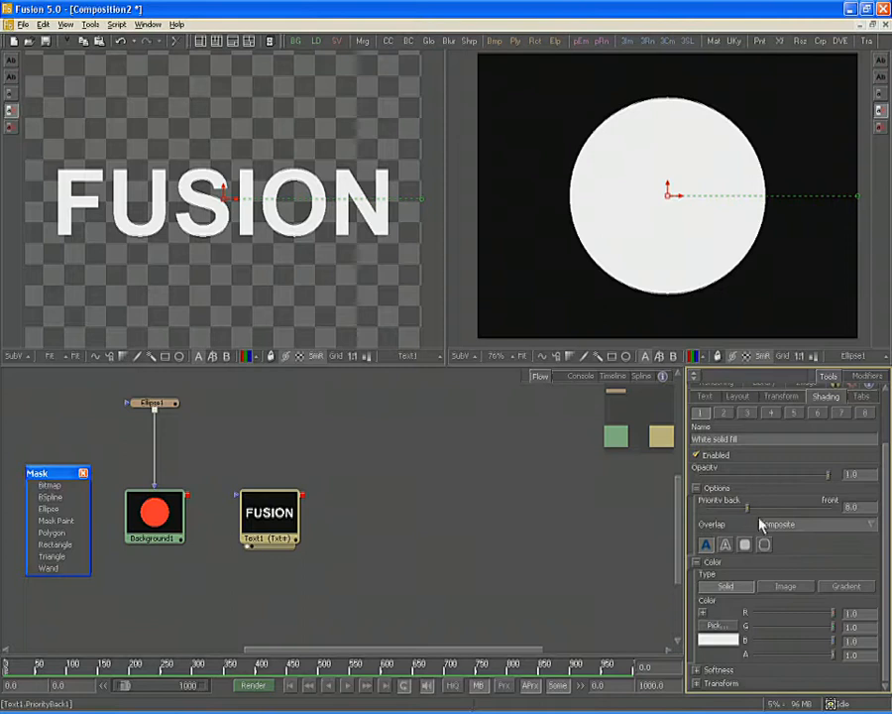
left_click(703, 613)
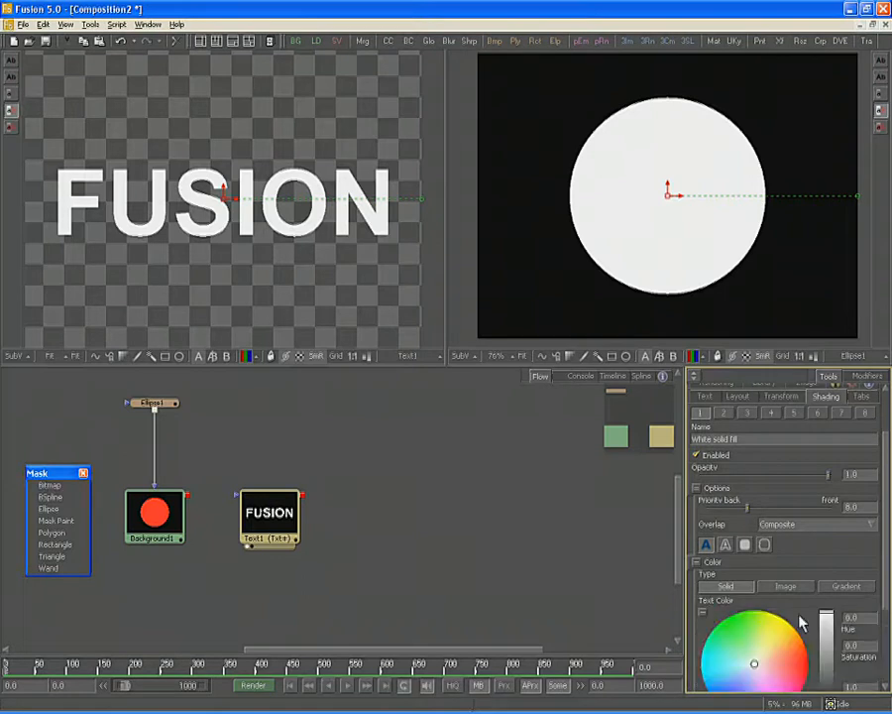
scroll(801, 622, "down", 4)
left_click_drag(755, 544, 776, 508)
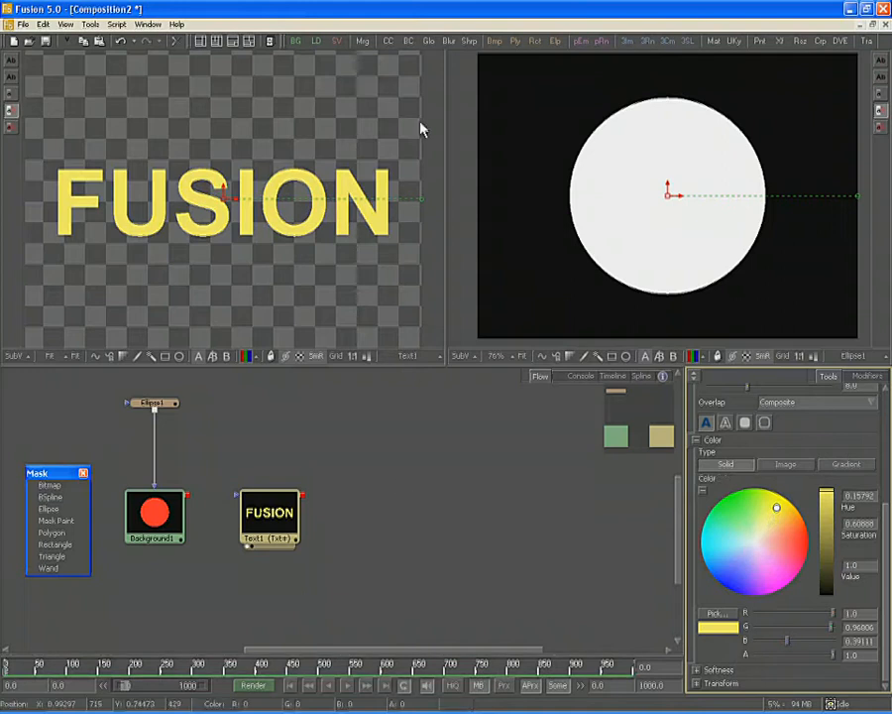
- Add a Glow after Text1, spaced apart in the flow, with Glow Size about 49.7 and Glow about 0.96
left_click(428, 43)
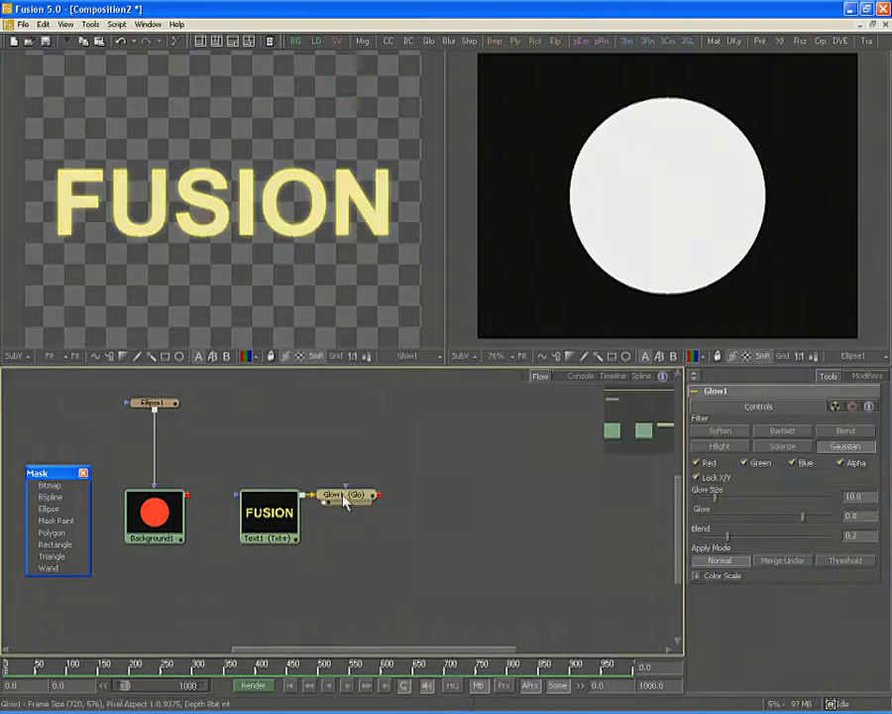
left_click_drag(348, 497, 408, 501)
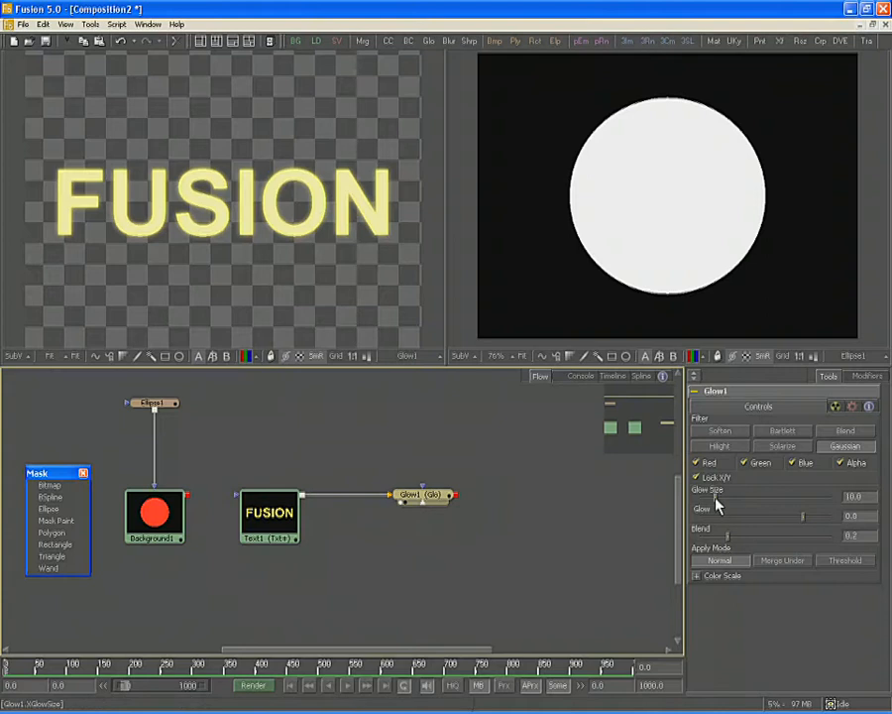
left_click_drag(718, 504, 826, 523)
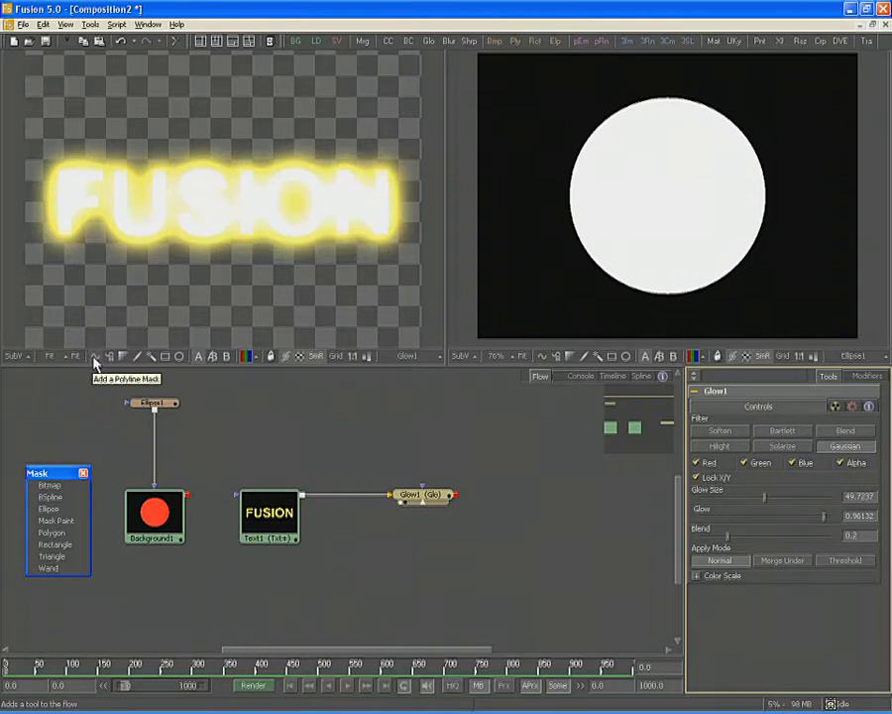
- Add a Rectangle mask to Glow1 and place its tile clear above the glow tile in the flow
left_click(164, 357)
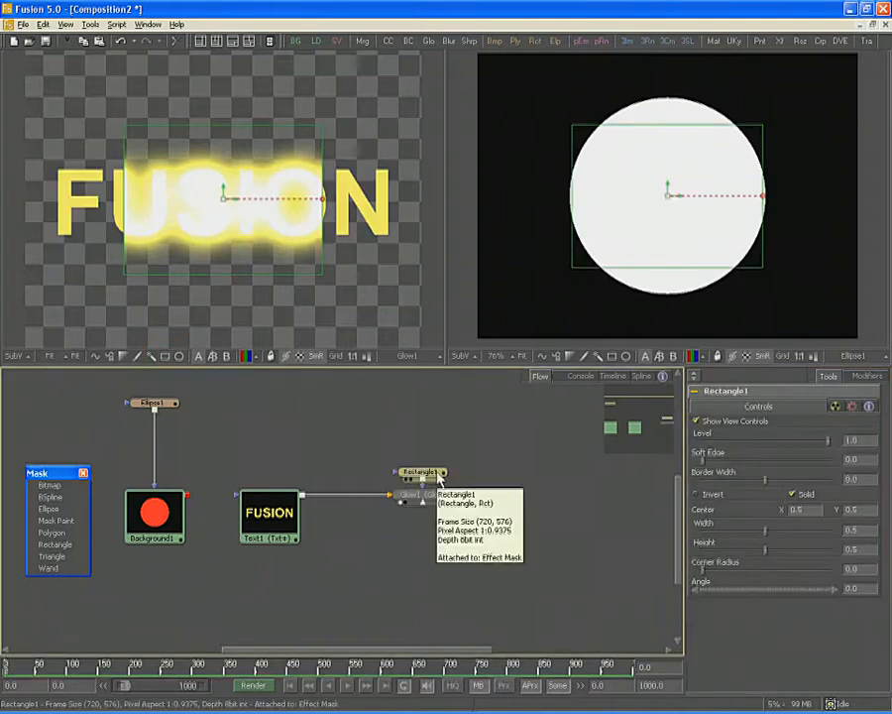
left_click_drag(437, 478, 437, 431)
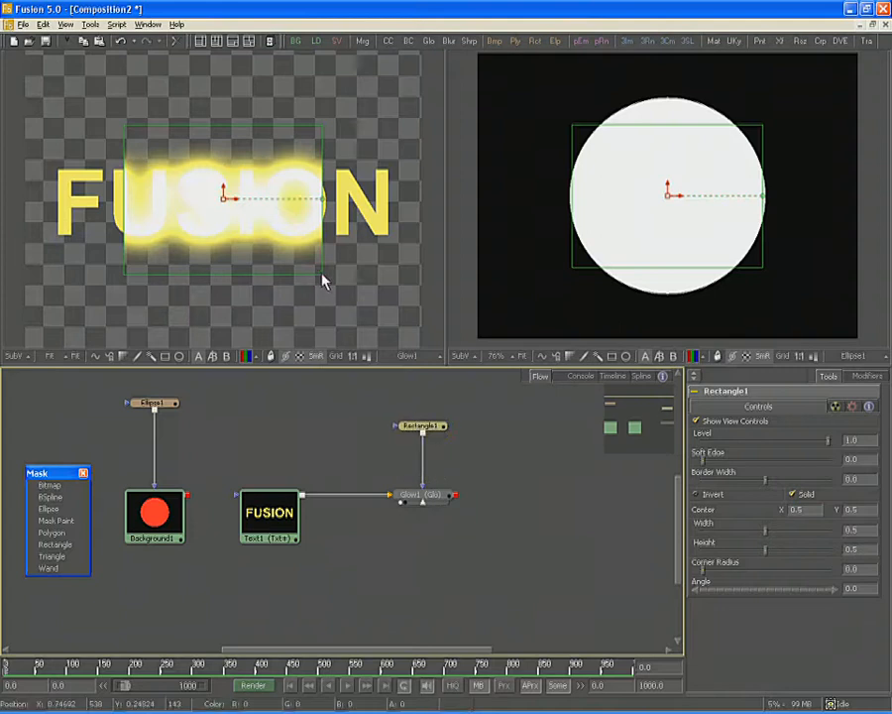
- Resize Rectangle1 to about 0.195 wide and 0.536 high over the letter F, and show the mask in the second viewer
left_click_drag(323, 277, 263, 284)
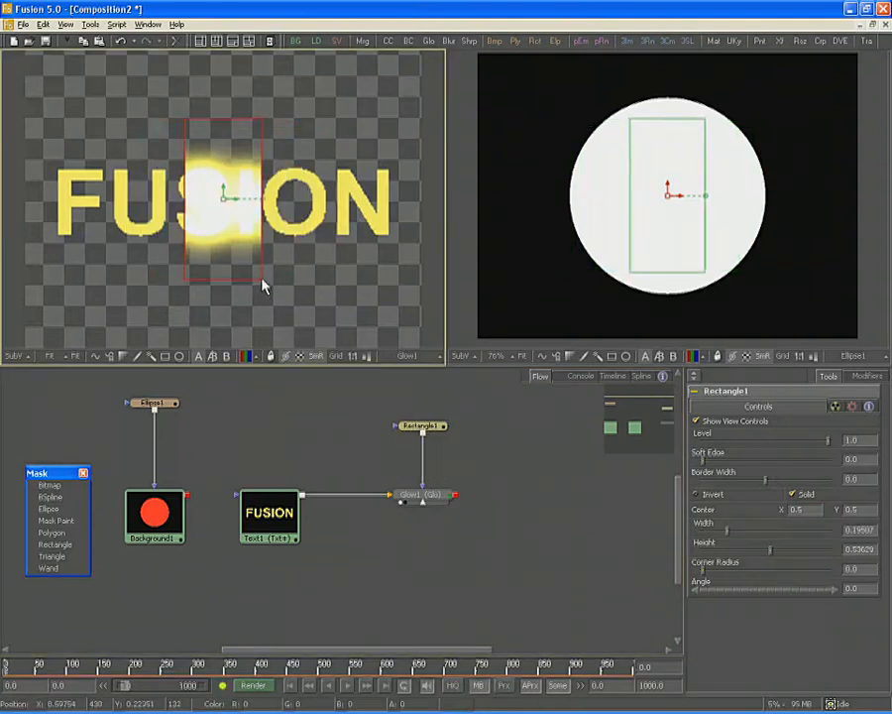
left_click_drag(226, 207, 76, 214)
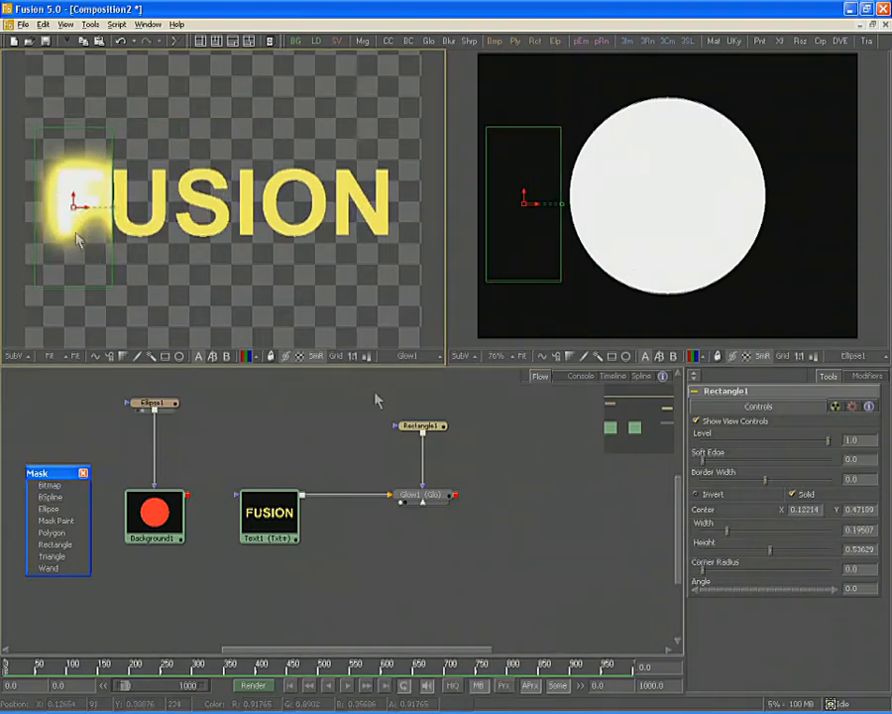
left_click_drag(421, 427, 567, 250)
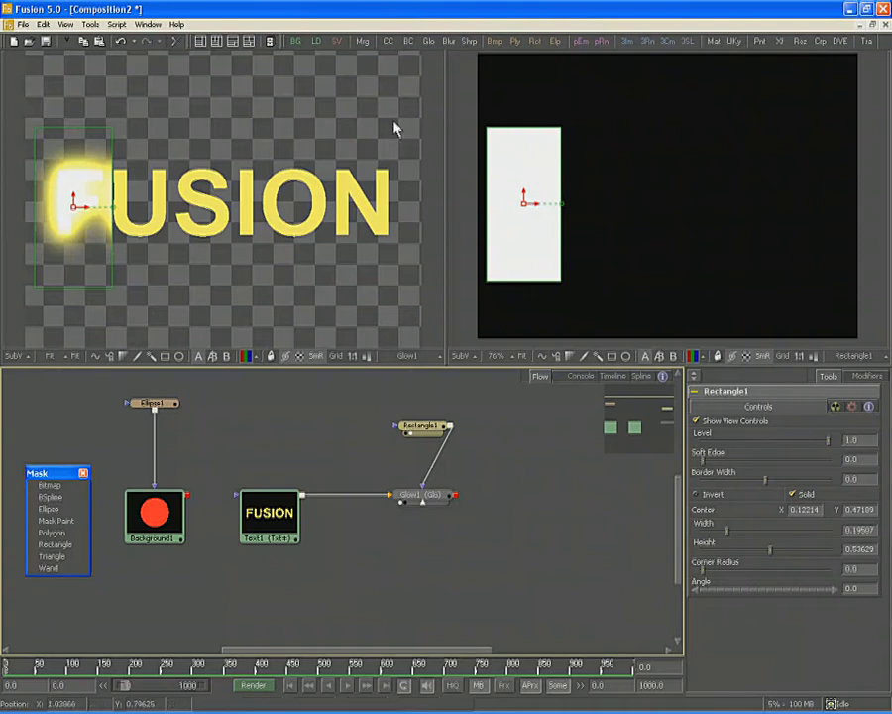
- Reconnect Rectangle1 from Glow1's Effect Mask input to the glow's other mask input
left_click(101, 209)
scroll(101, 209, "up", 3, "ctrl")
middle_click_drag(132, 223, 303, 213)
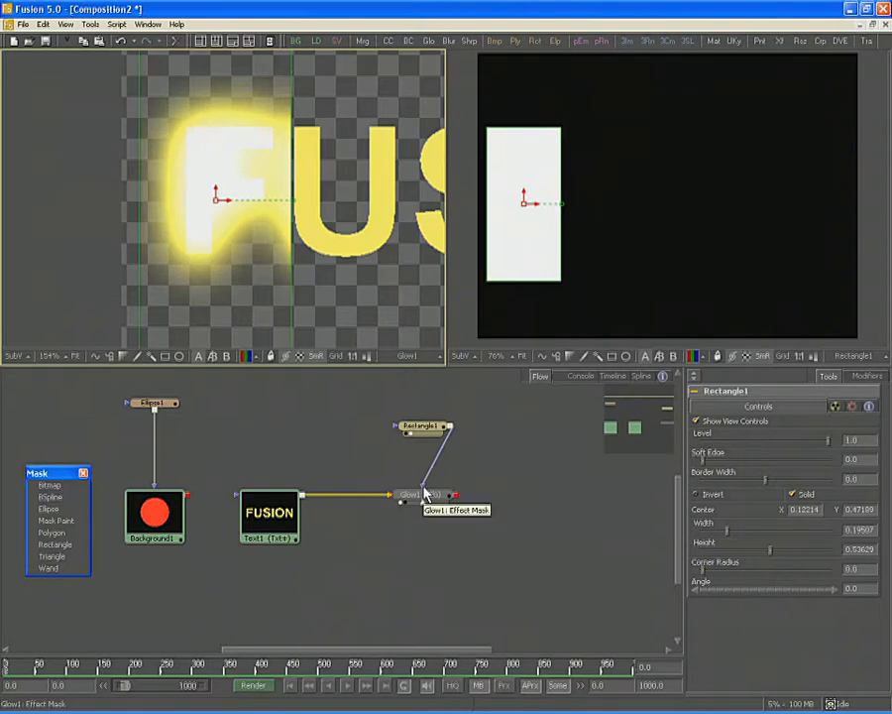
mouse_move(423, 491)
left_mouse_down()
mouse_move(437, 498)
mouse_move(426, 506)
left_mouse_up()
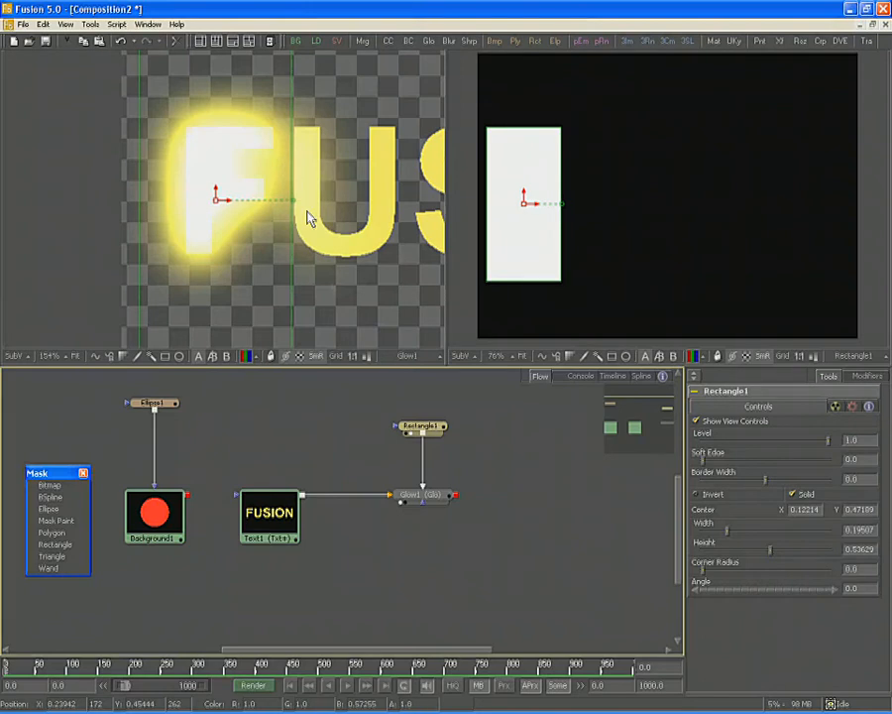
- Fit the whole FUSION text in the first viewer and move Rectangle1's center to about 0.160, 0.481
key("ctrl+f")
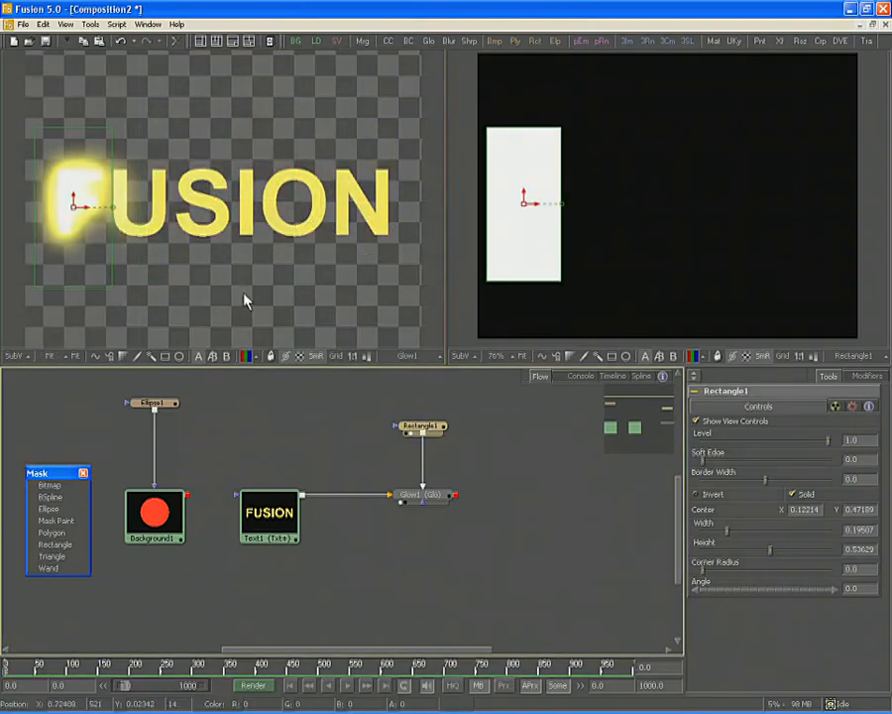
mouse_move(75, 208)
left_mouse_down()
mouse_move(144, 218)
mouse_move(371, 215)
mouse_move(73, 205)
mouse_move(89, 211)
left_mouse_up()
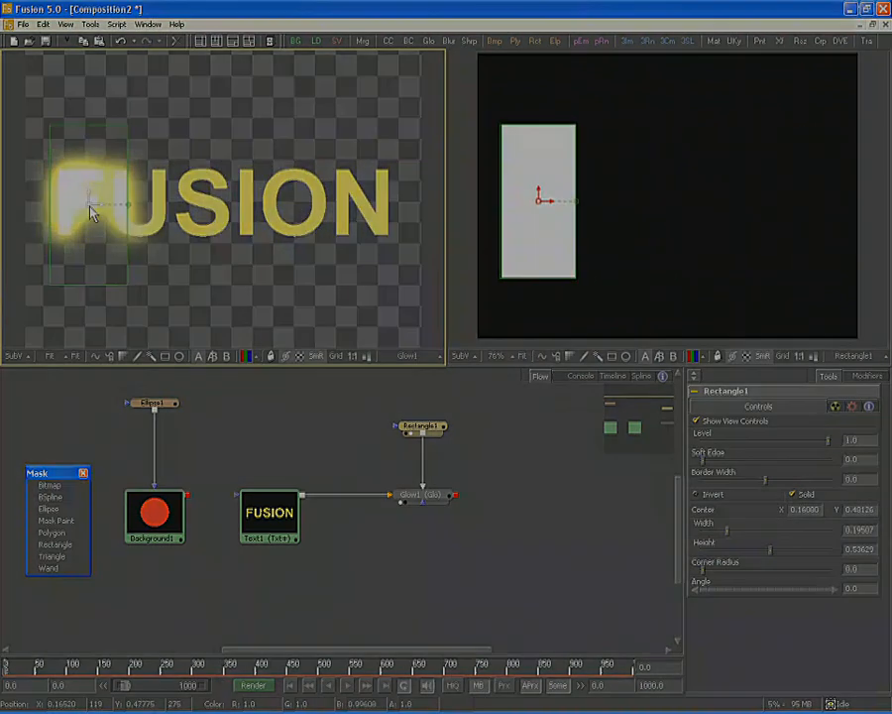